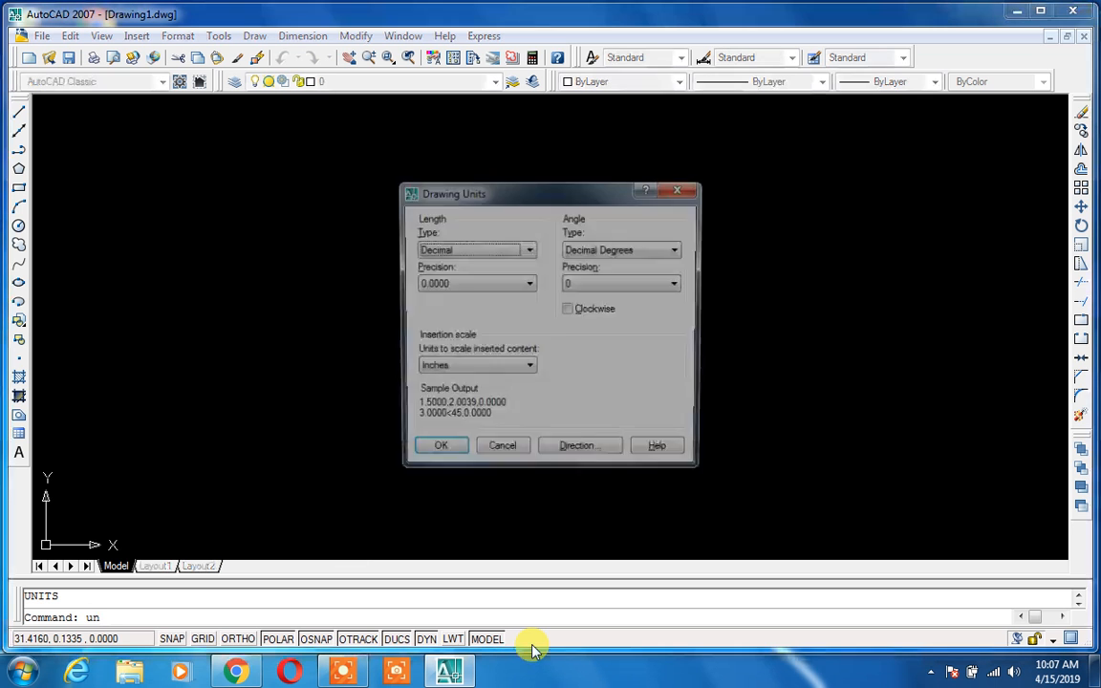
# Step: Configure the drawing units to Architectural length with a precision of 0'-0 1/4"
pyautogui.click(526, 250)
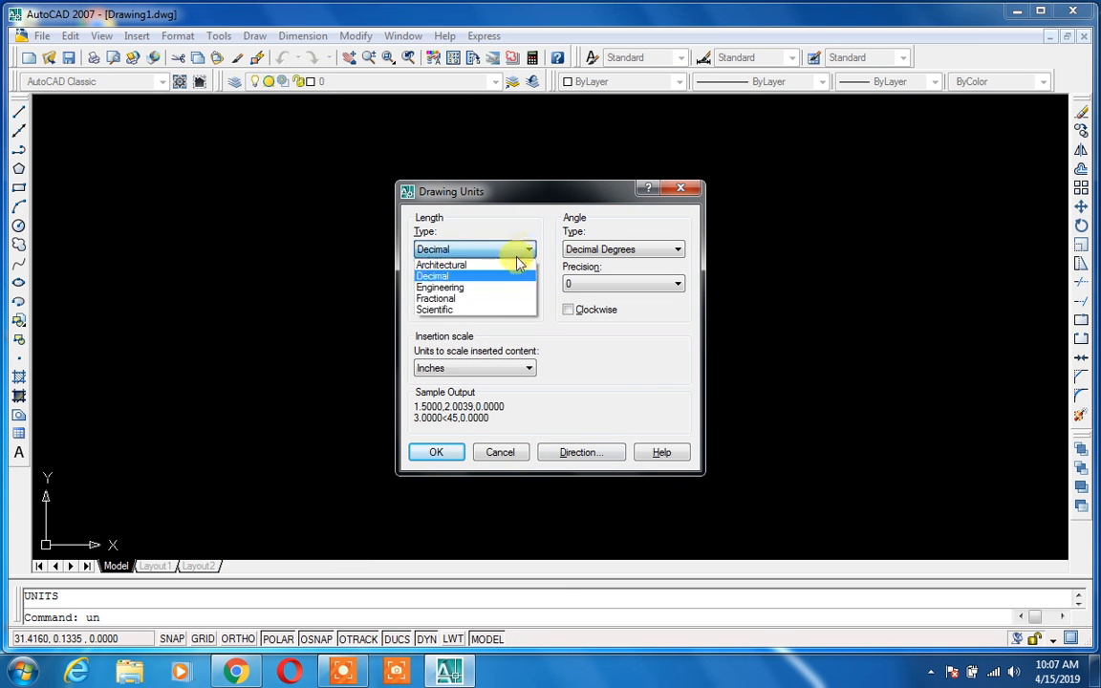
pyautogui.click(504, 260)
pyautogui.click(503, 284)
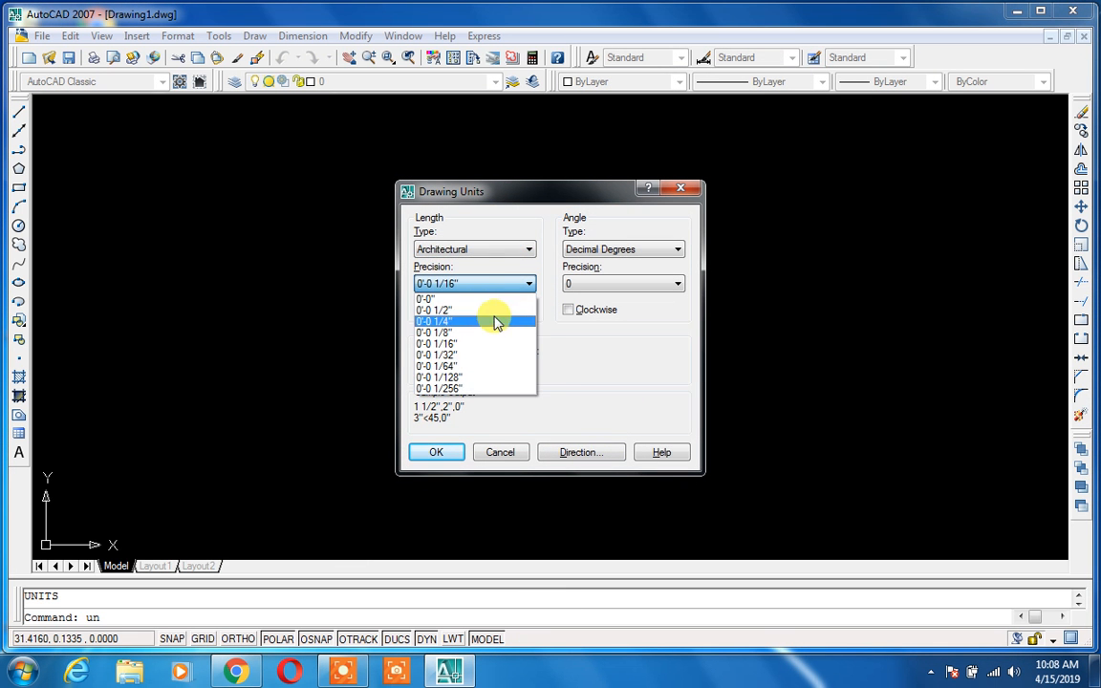
pyautogui.click(496, 321)
pyautogui.click(437, 453)
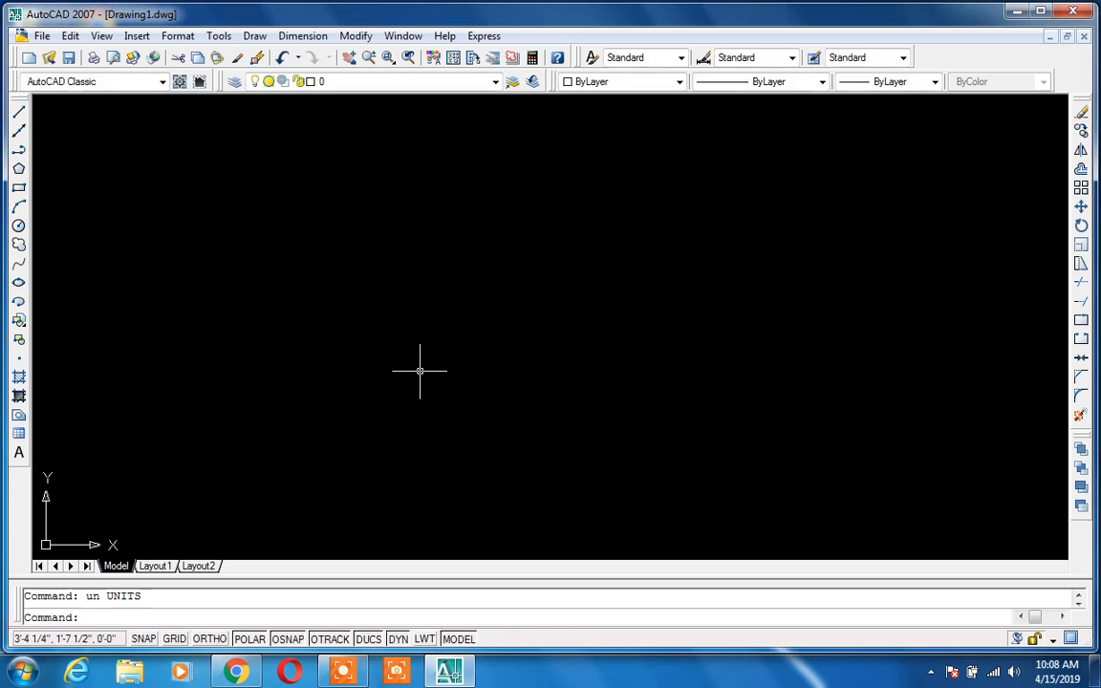
# Step: Display the View tools and switch the drawing to the SW Isometric view
pyautogui.rightClick(381, 72)
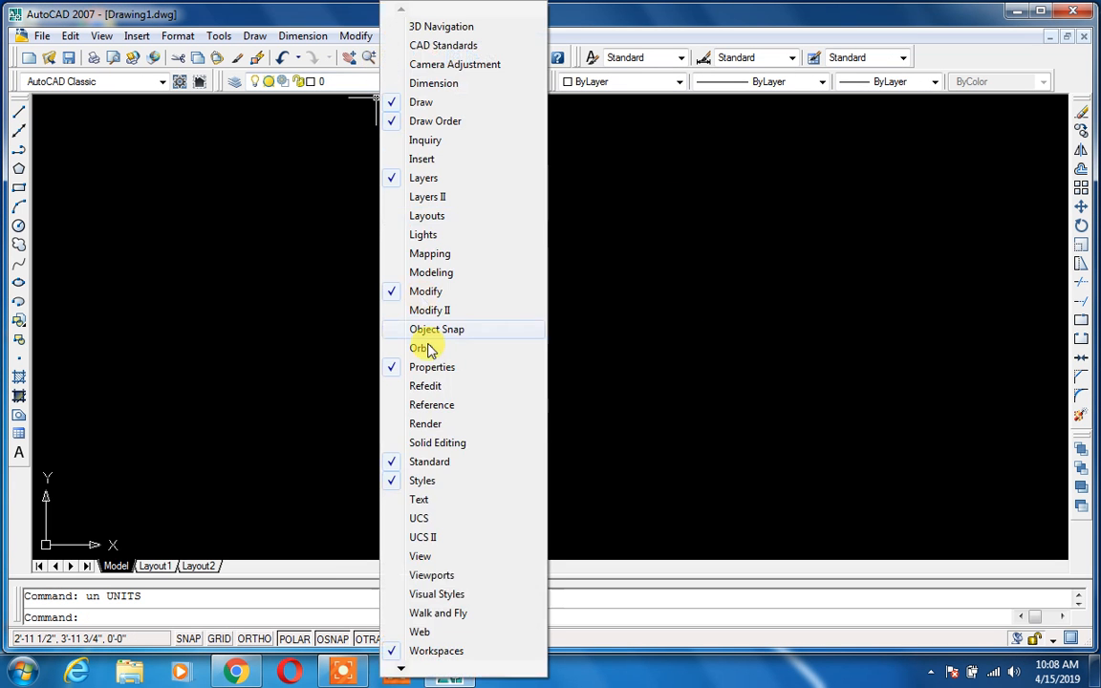
pyautogui.click(435, 558)
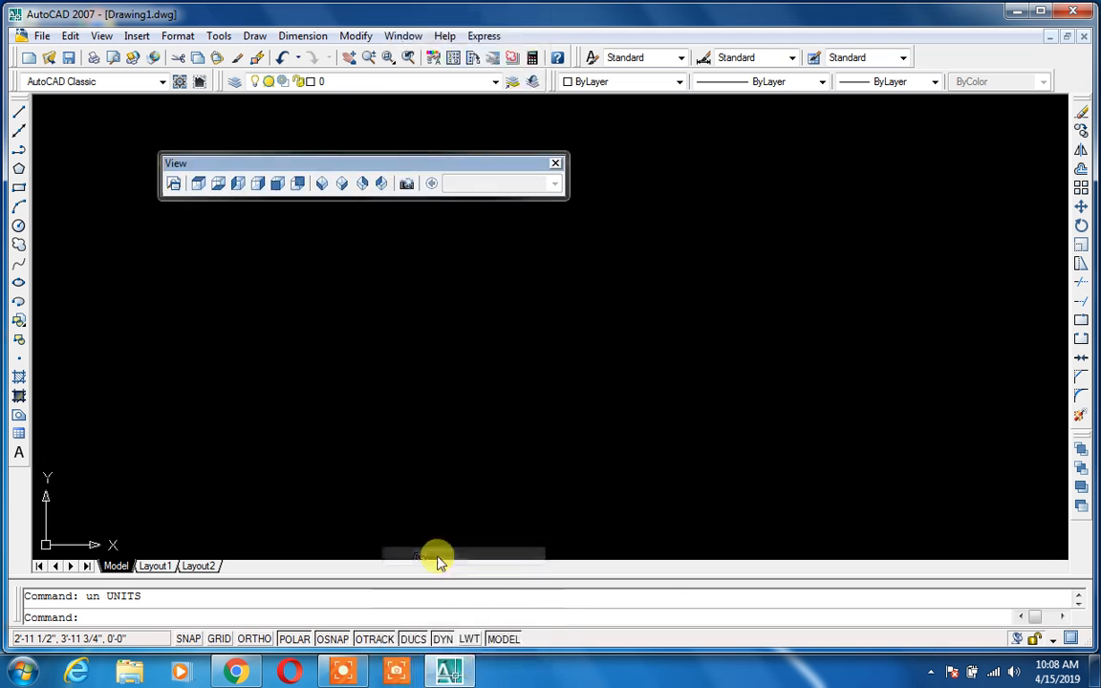
pyautogui.click(322, 185)
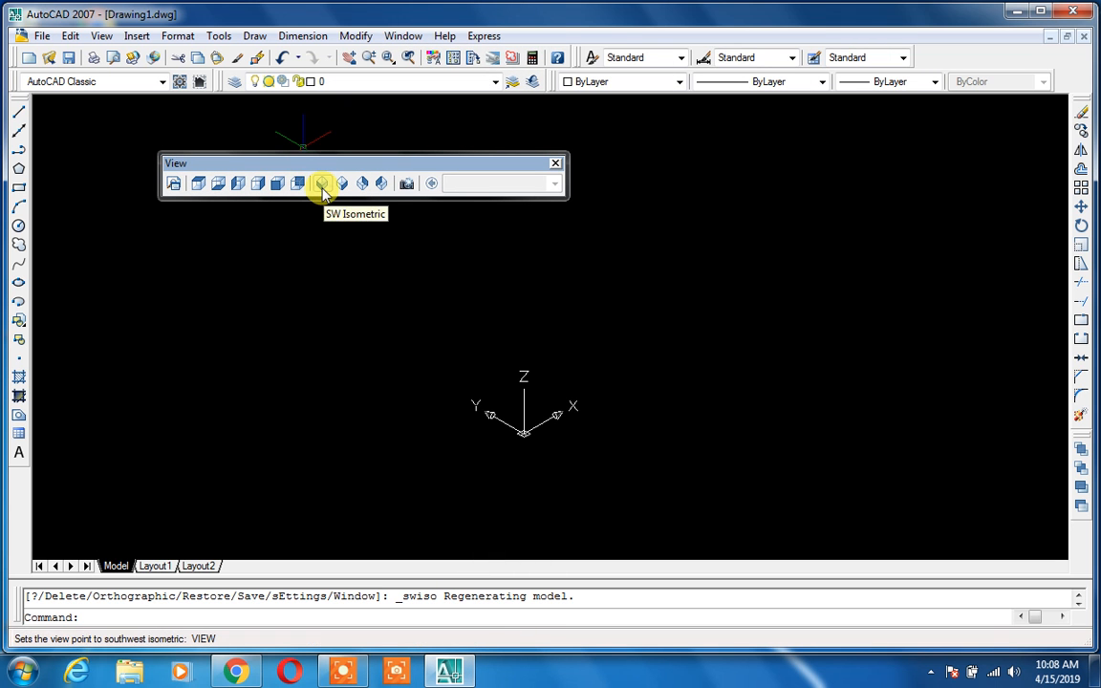
# Step: Turn off the Origin display option of the UCS icon so it stays in the drawing area's corner
pyautogui.click(112, 38)
pyautogui.moveTo(206, 409)
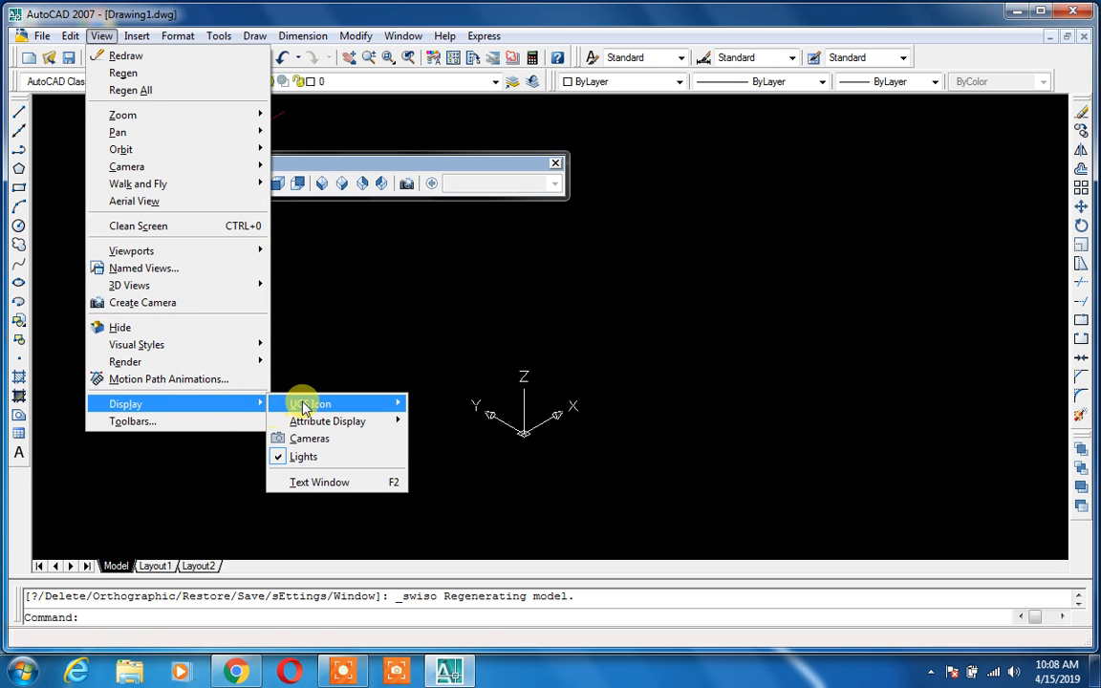
pyautogui.moveTo(393, 406)
pyautogui.click(435, 420)
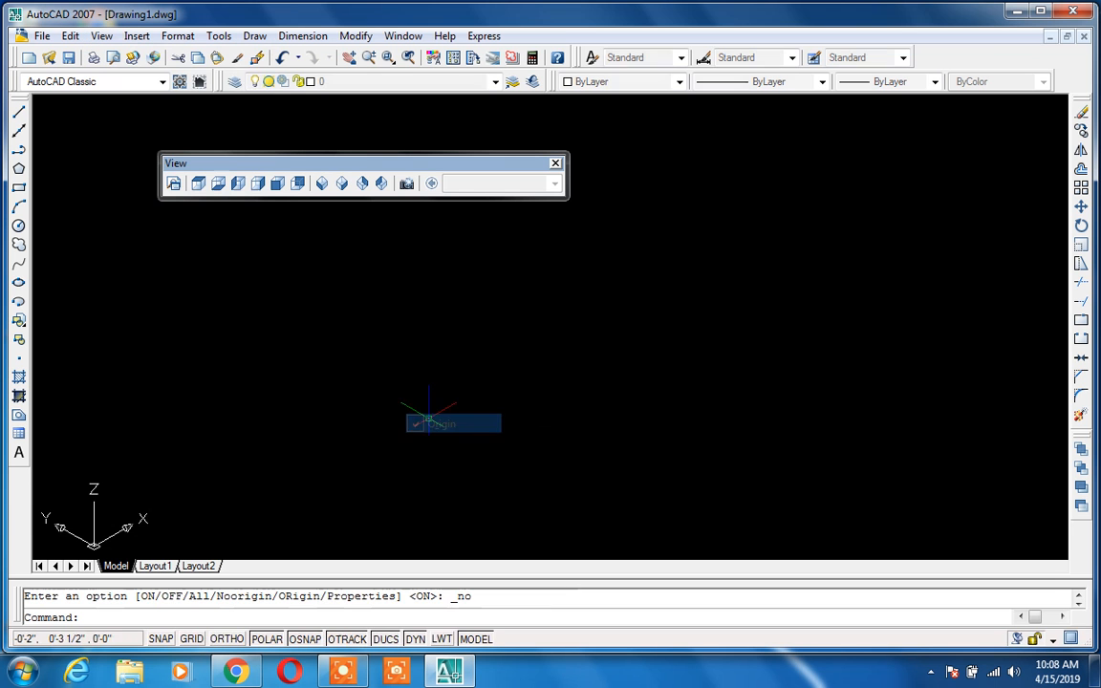
# Step: Display the Modeling tools and create a rectangular solid box about 9 1/4" high in the drawing area
pyautogui.rightClick(378, 59)
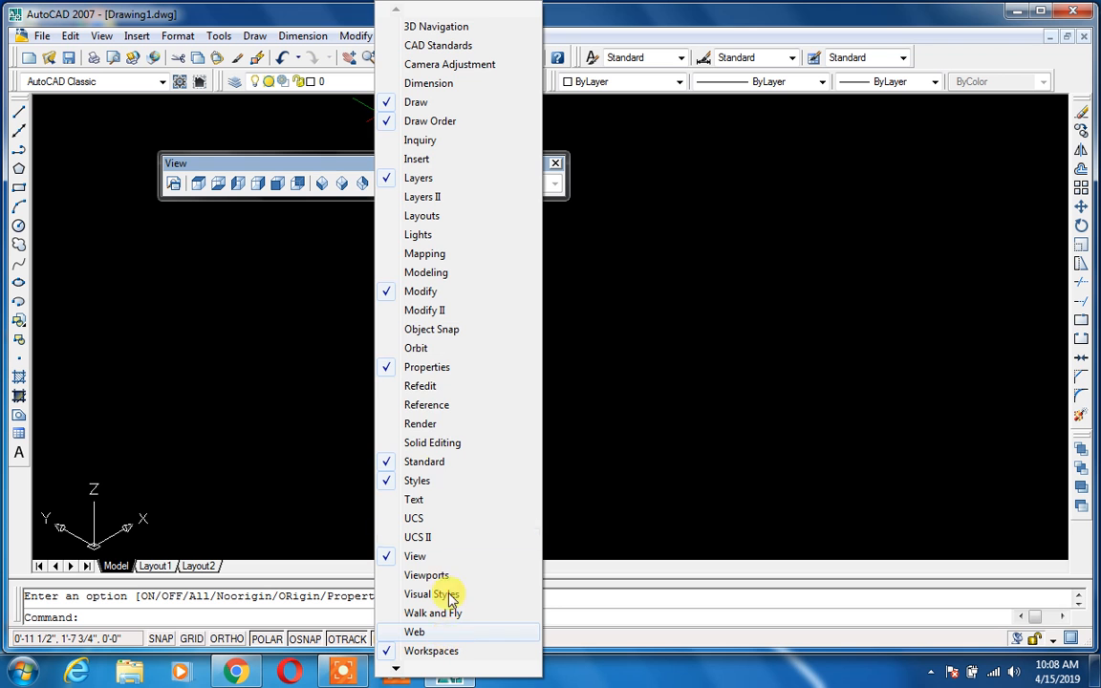
pyautogui.click(437, 272)
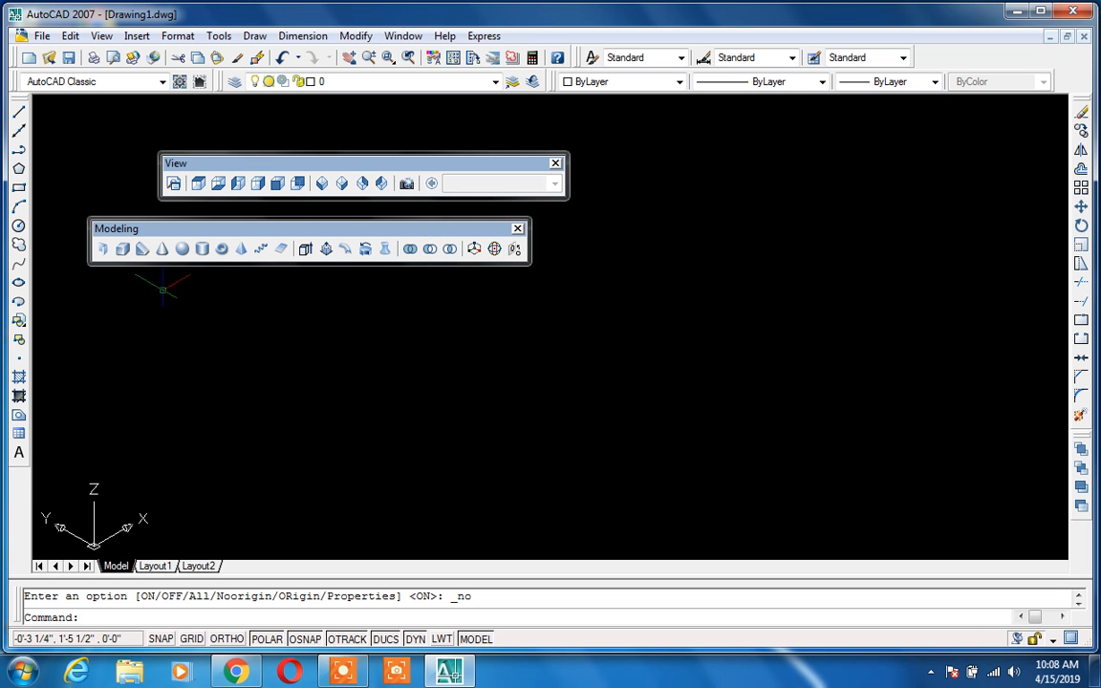
pyautogui.click(123, 250)
pyautogui.click(424, 434)
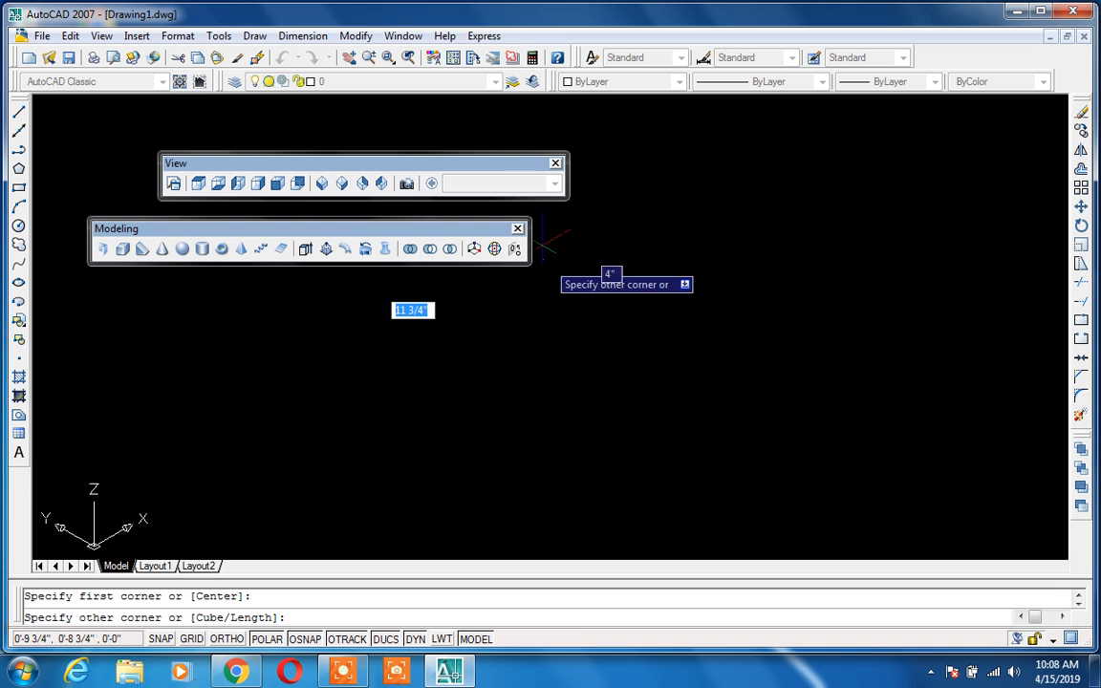
pyautogui.click(452, 332)
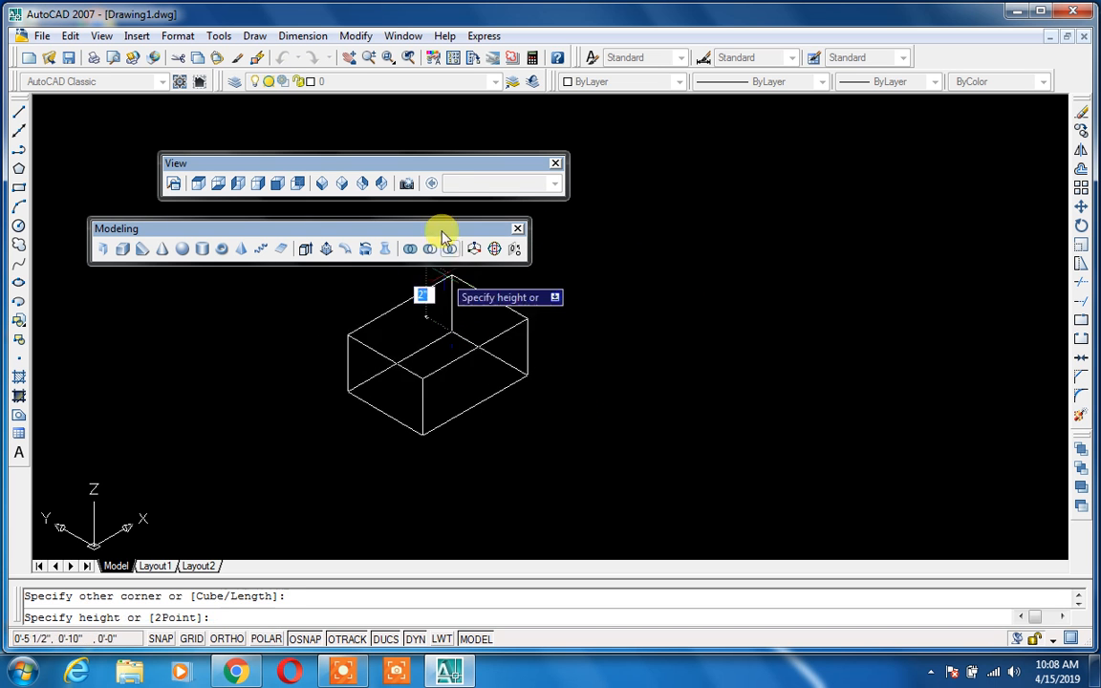
pyautogui.click(450, 146)
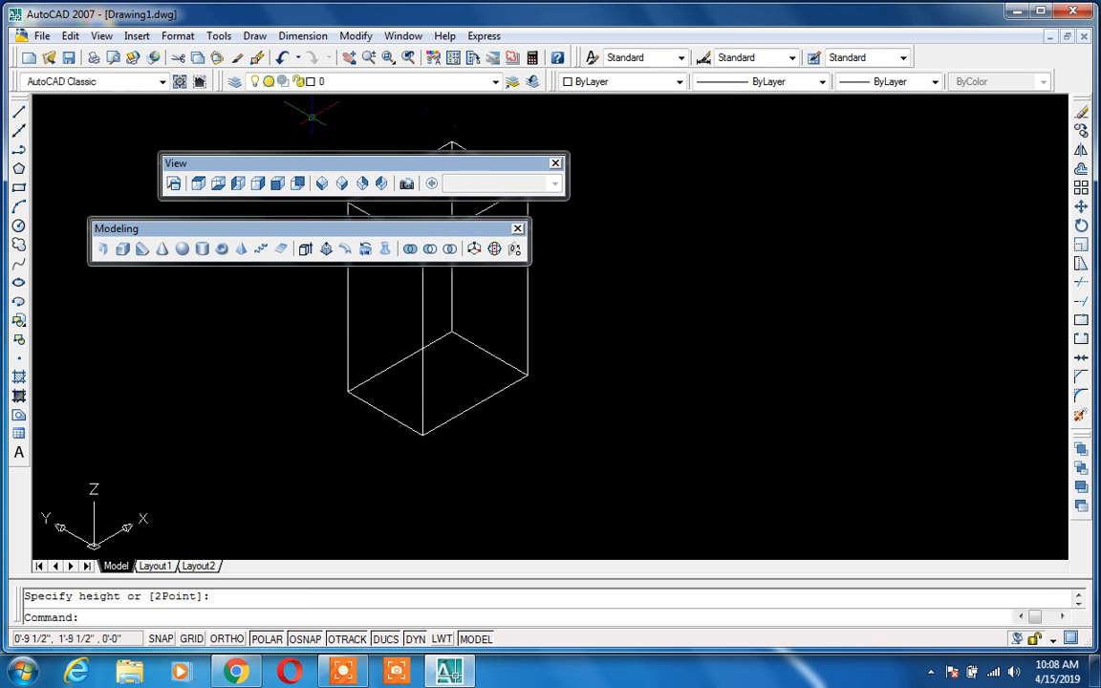
# Step: Display the Visual Styles tools and apply the Realistic visual style to the model
pyautogui.rightClick(327, 55)
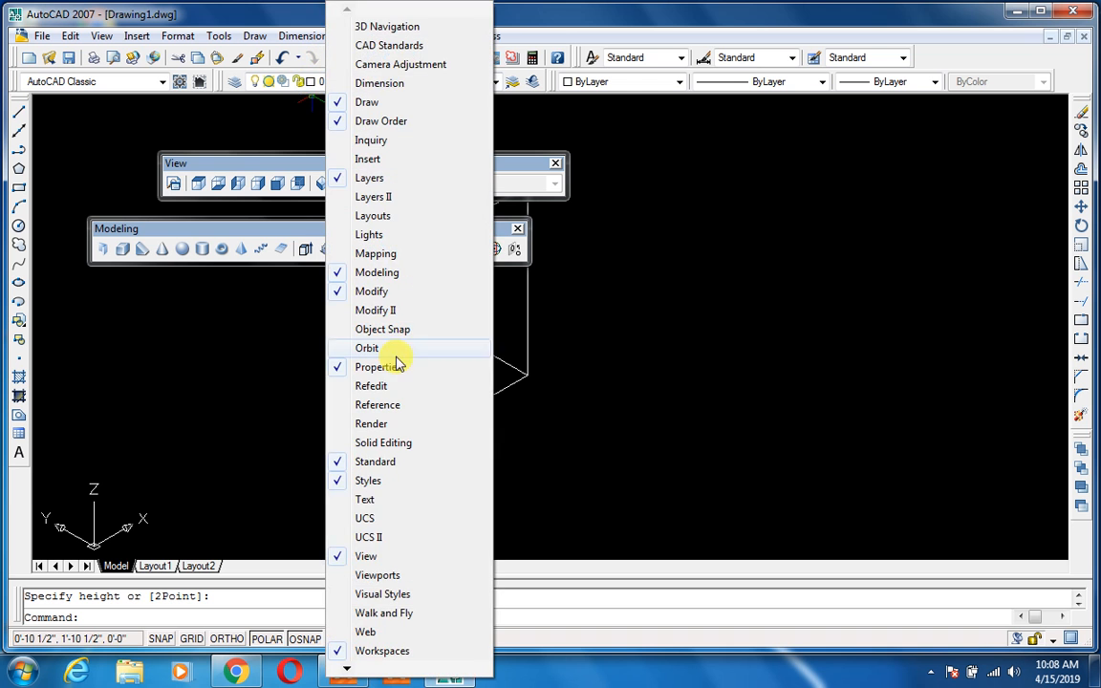
pyautogui.click(388, 594)
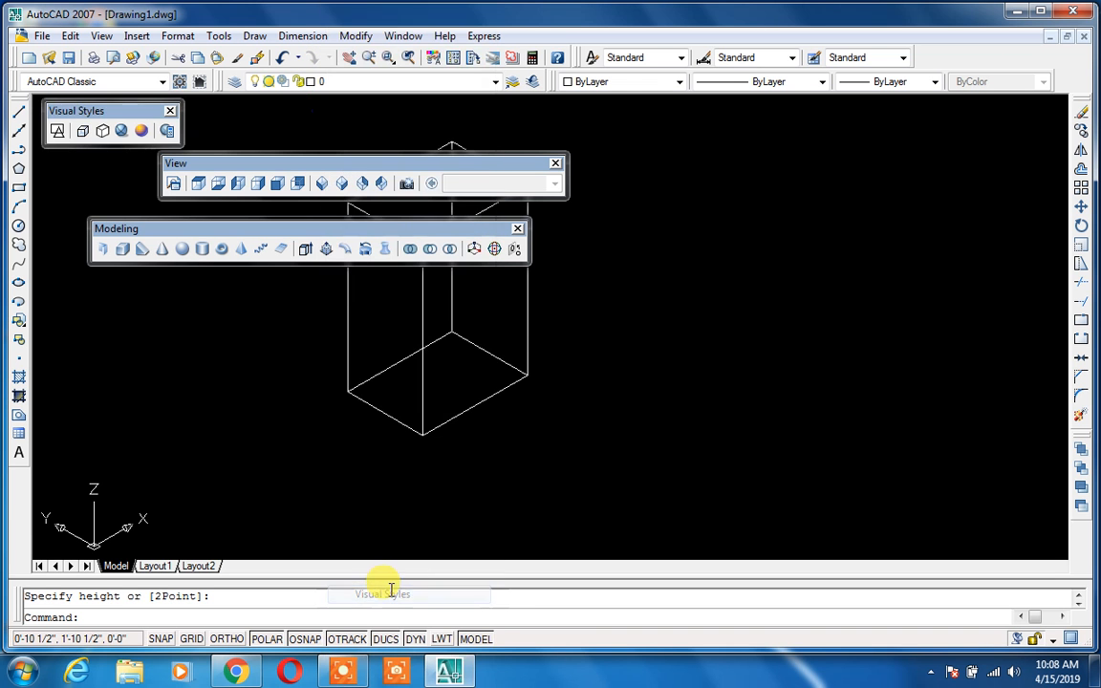
pyautogui.click(121, 131)
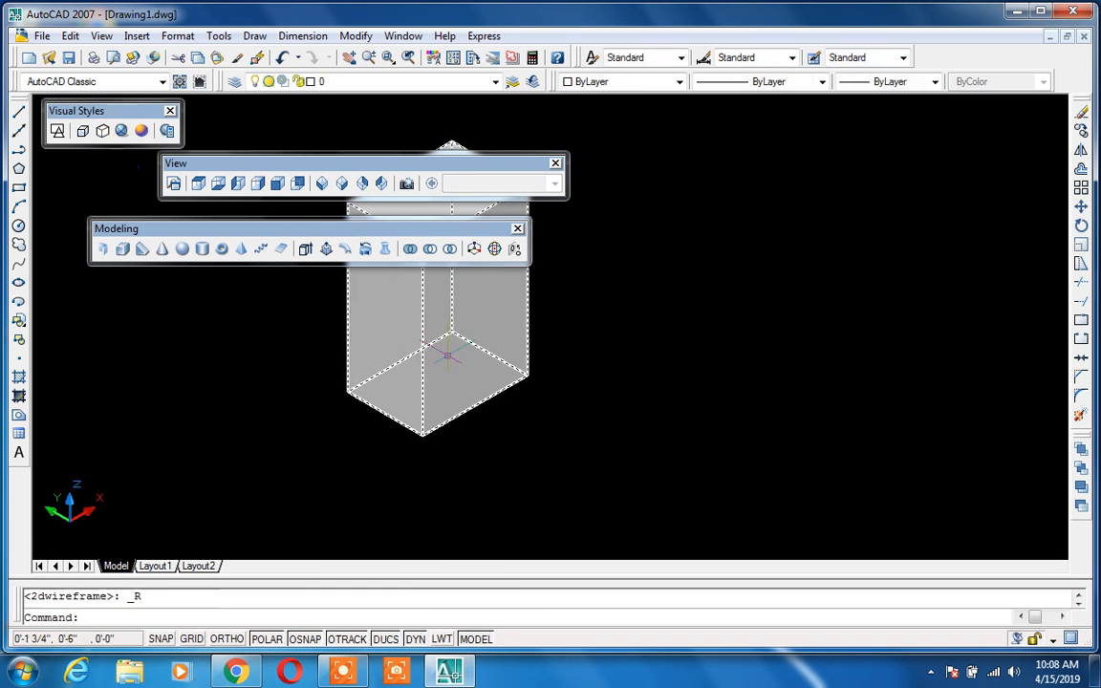
# Step: Create a second, narrower box about 7" high beside the large box, with its base touching the large box's nearest bottom corner
pyautogui.write('p')
pyautogui.press('Return')
pyautogui.moveTo(491, 351); pyautogui.dragTo(455, 454)
pyautogui.press('Escape')
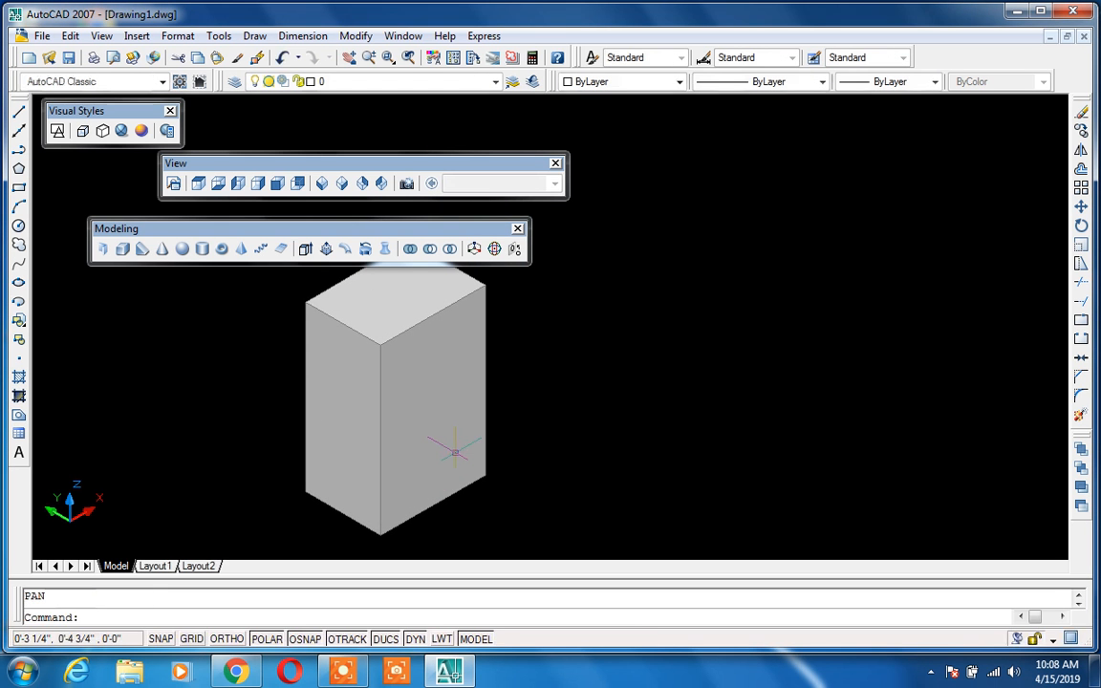
pyautogui.write('box')
pyautogui.press('Return')
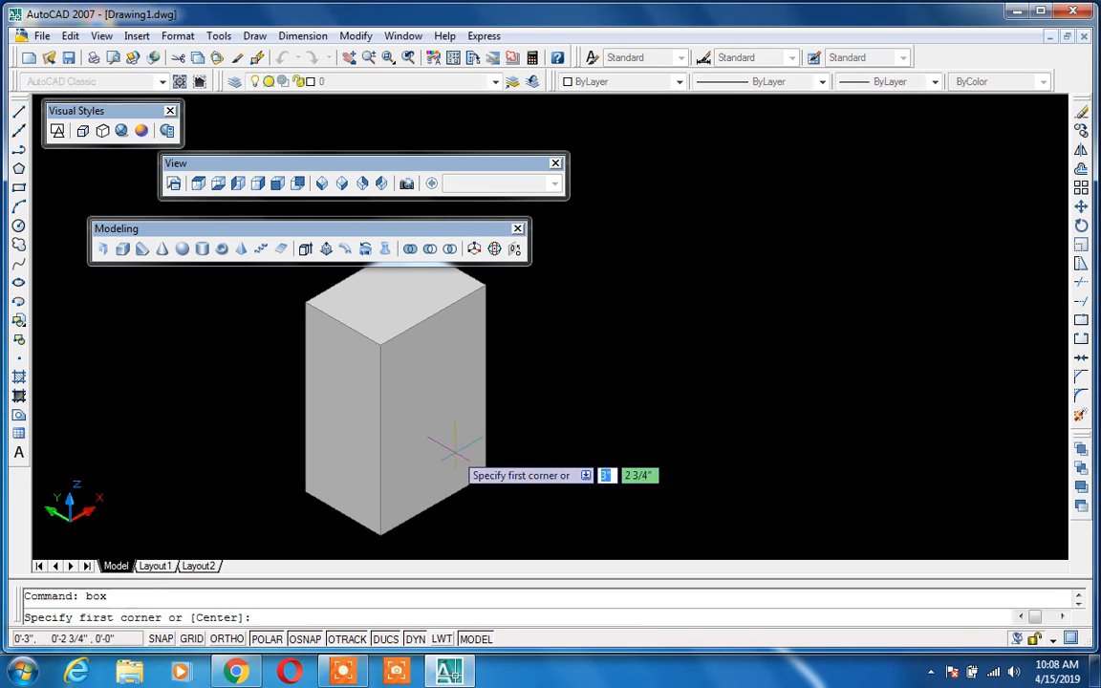
pyautogui.click(557, 485)
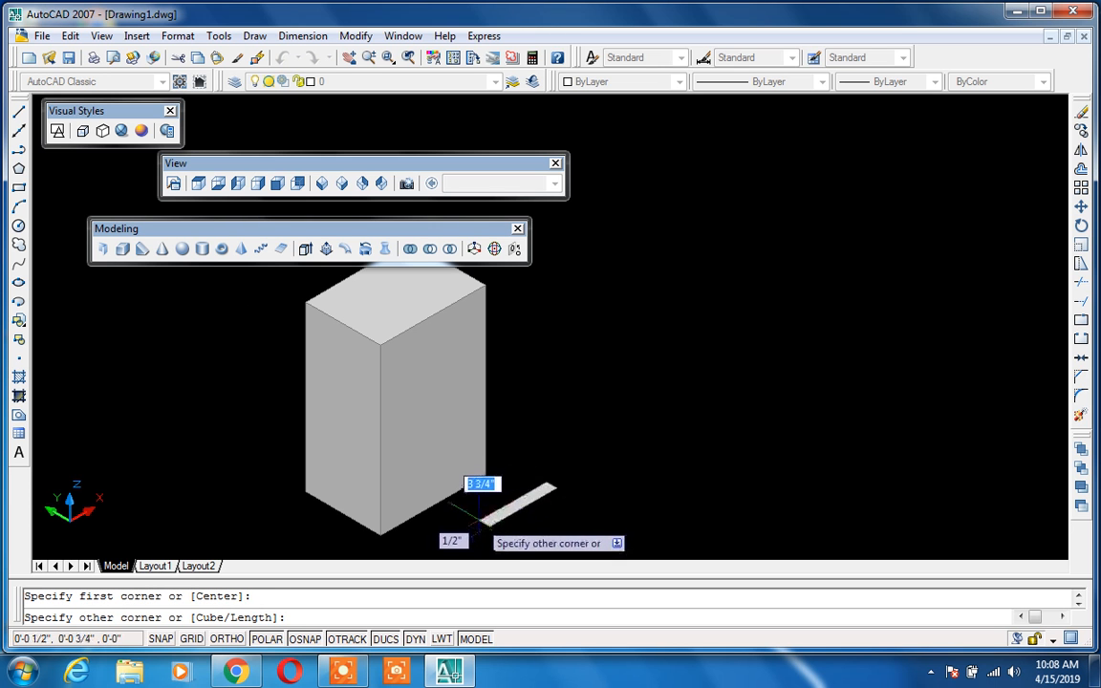
pyautogui.click(486, 475)
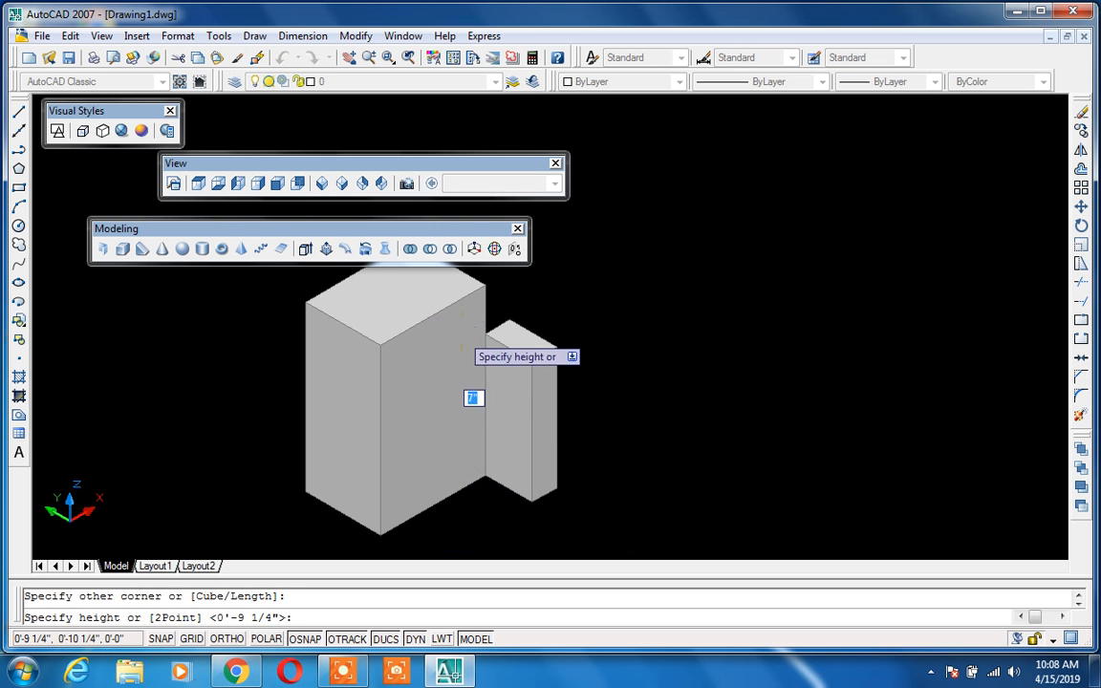
pyautogui.click(468, 384)
# Step: Move the small box by its front bottom corner so it partly overlaps the large box's front face
pyautogui.write('m')
pyautogui.press('Return')
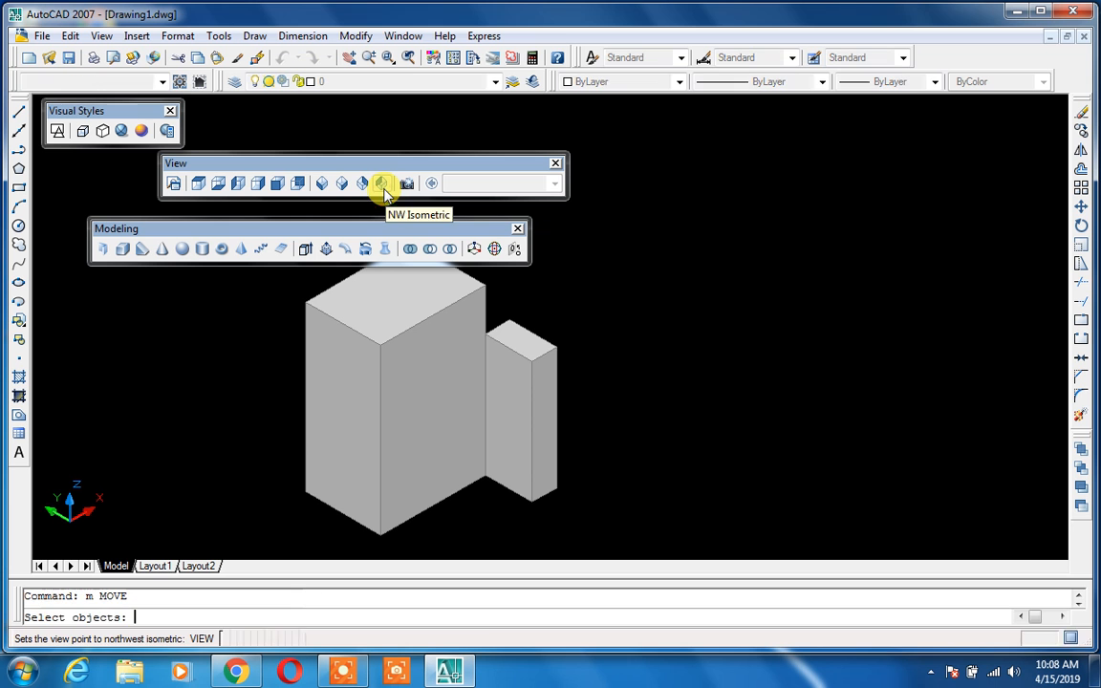
pyautogui.click(537, 432)
pyautogui.press('Return')
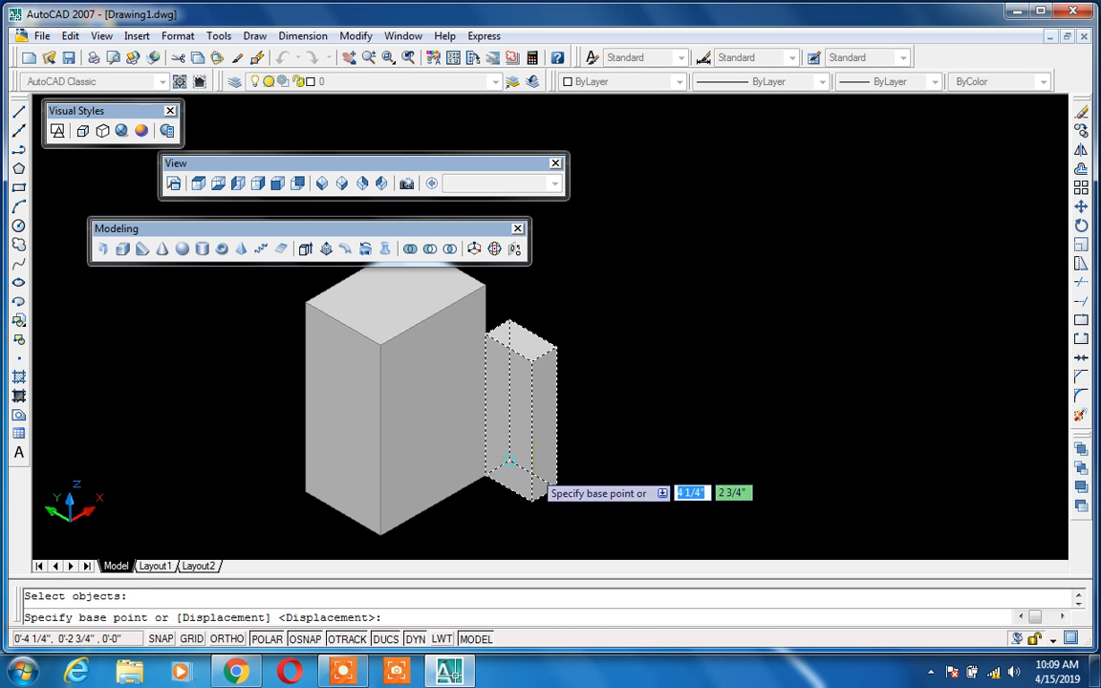
pyautogui.click(532, 501)
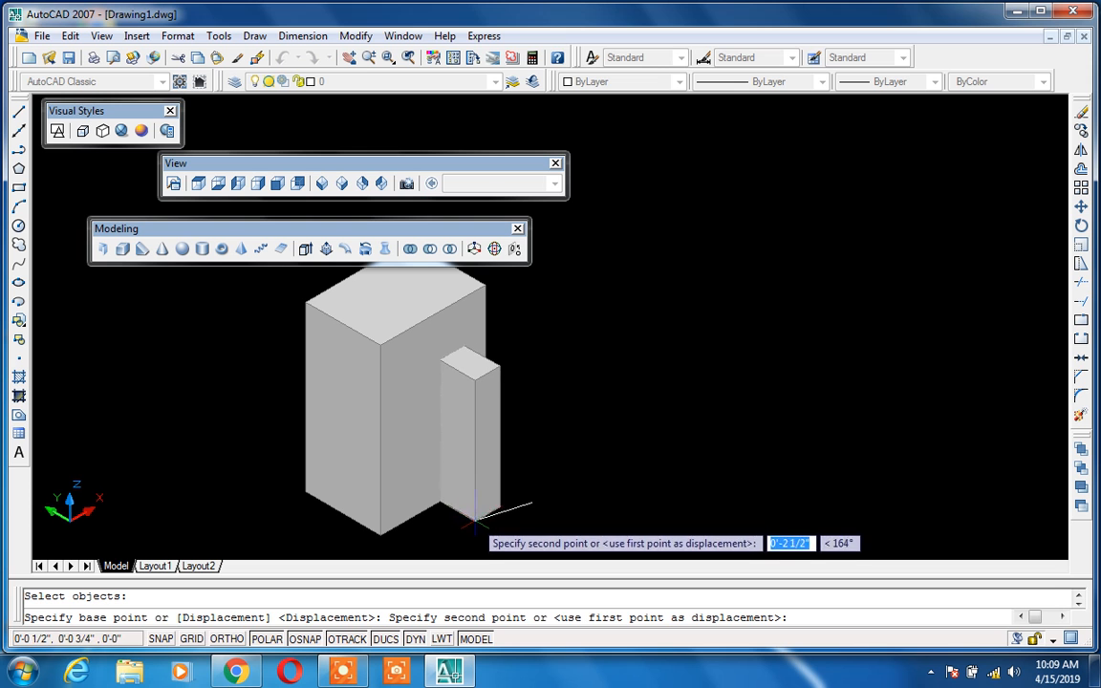
pyautogui.click(465, 518)
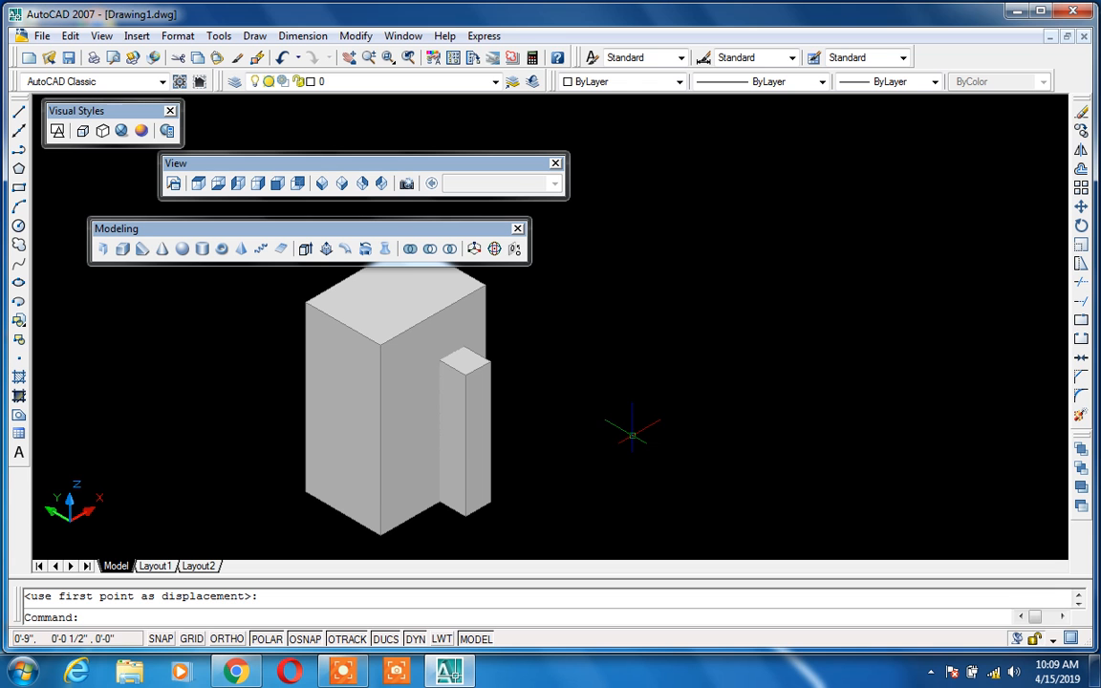
# Step: Reposition the floating Modeling tools so they no longer cover the large box, leaving nothing selected
pyautogui.click(435, 287)
pyautogui.moveTo(405, 232); pyautogui.dragTo(472, 111)
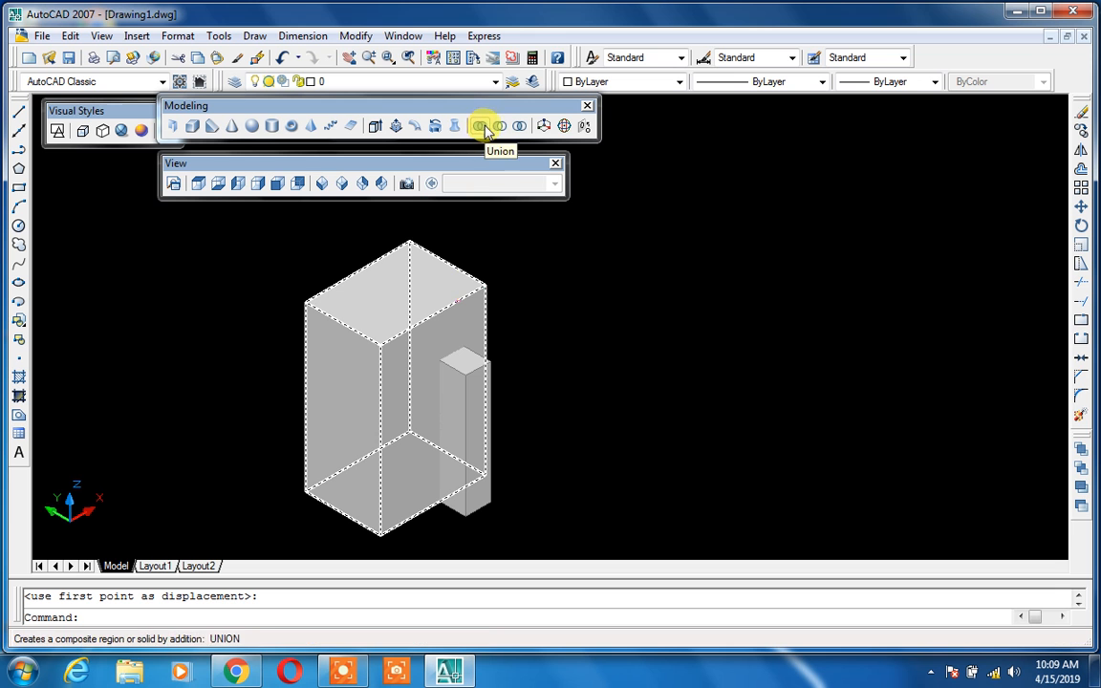
pyautogui.press('Escape')
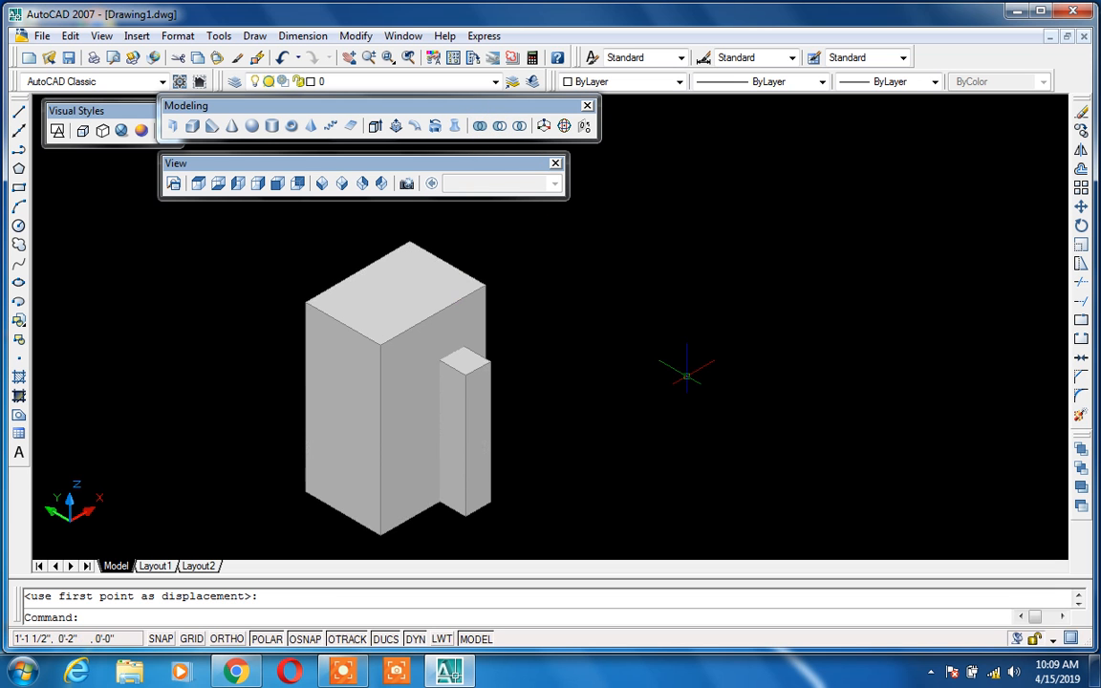
# Step: Subtract the small box from the large box to cut a door-shaped opening in its front face
pyautogui.write('su')
pyautogui.press('Return')
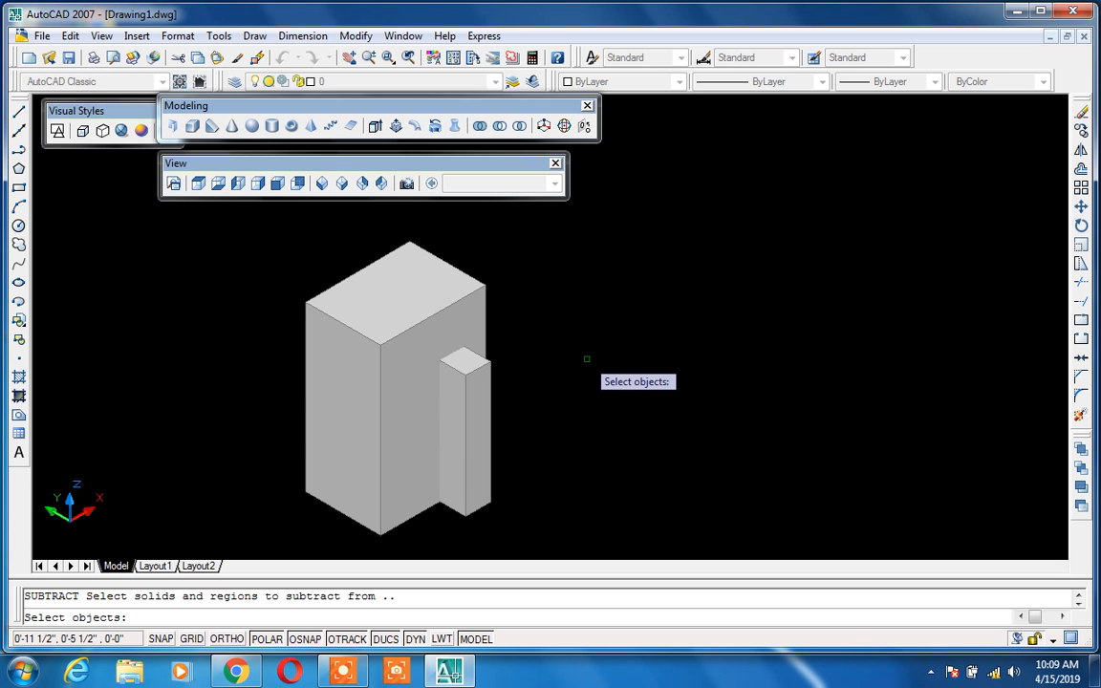
pyautogui.click(476, 307)
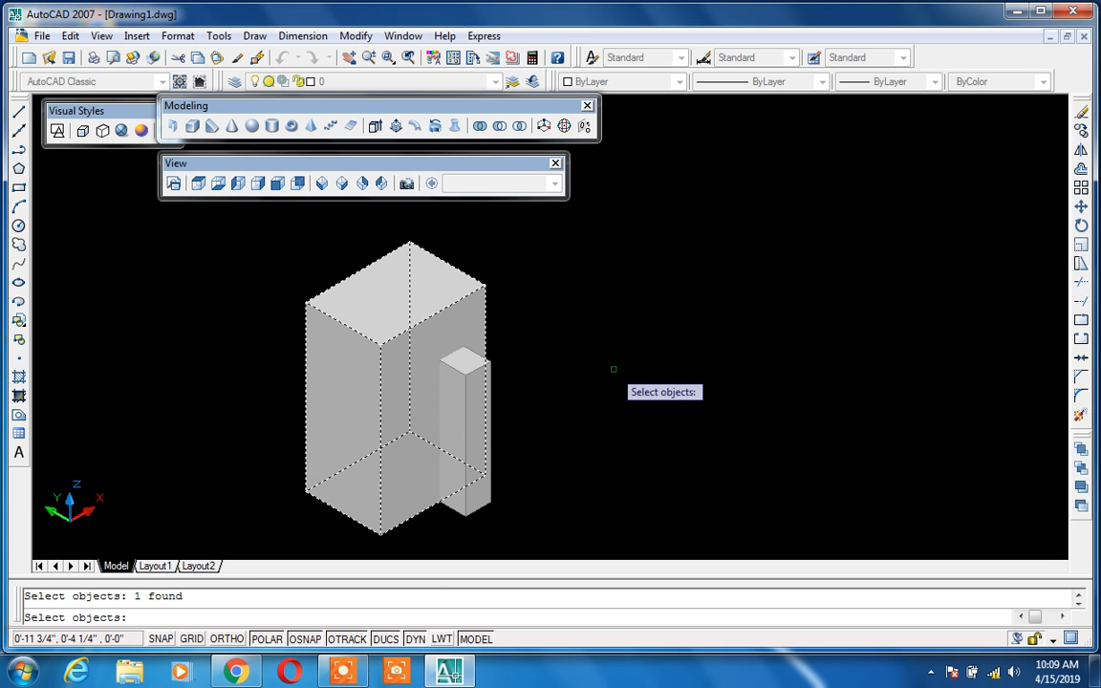
pyautogui.press('Return')
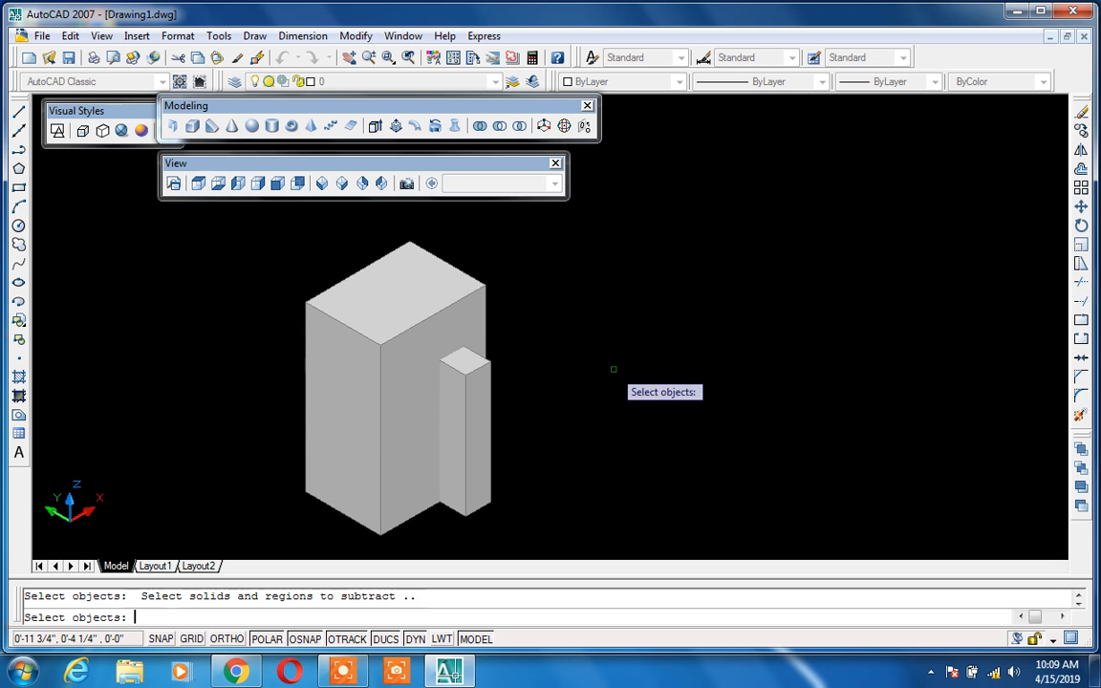
pyautogui.click(483, 405)
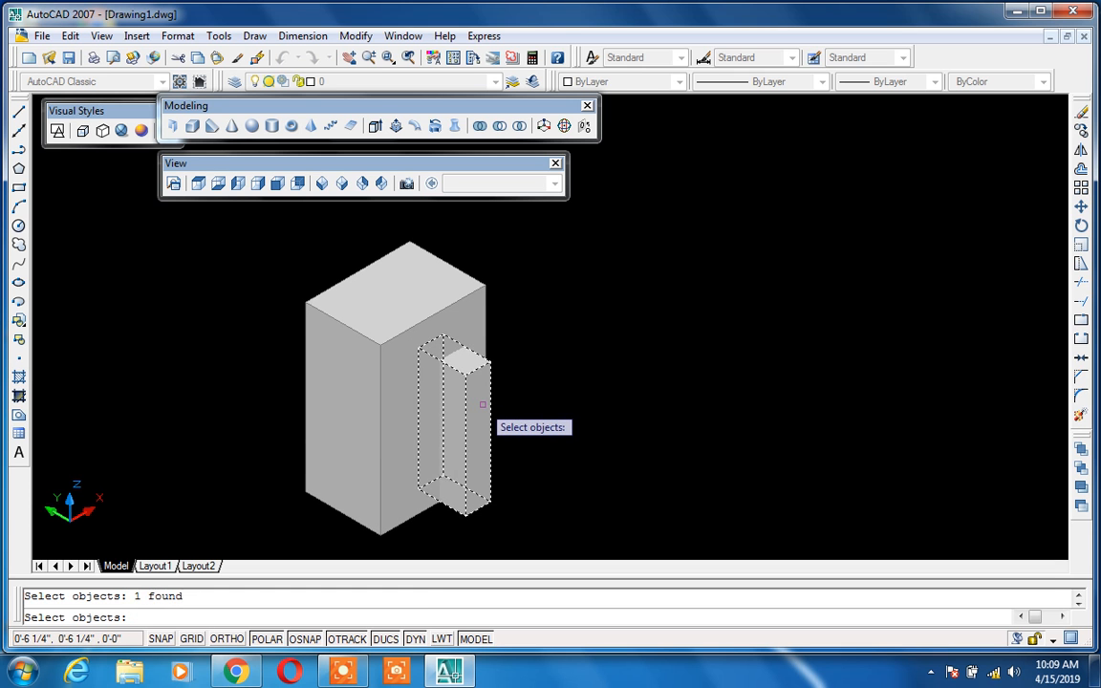
pyautogui.press('Return')
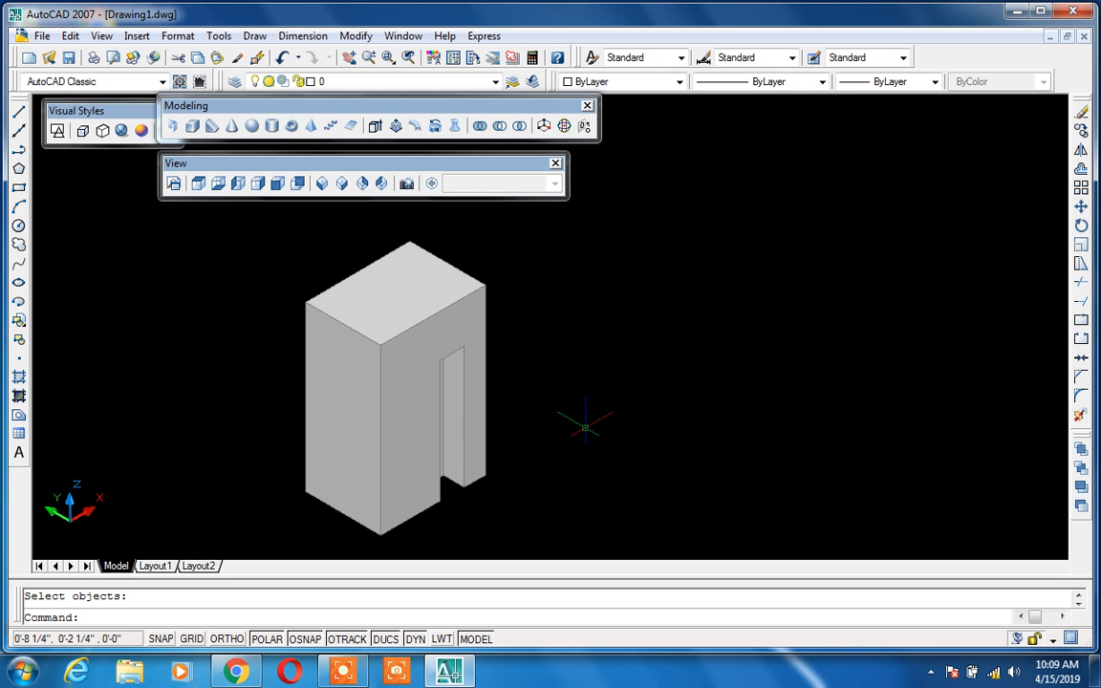
# Step: Display the Orbit tools and orbit the model slightly to view the cut opening from another angle
pyautogui.rightClick(361, 62)
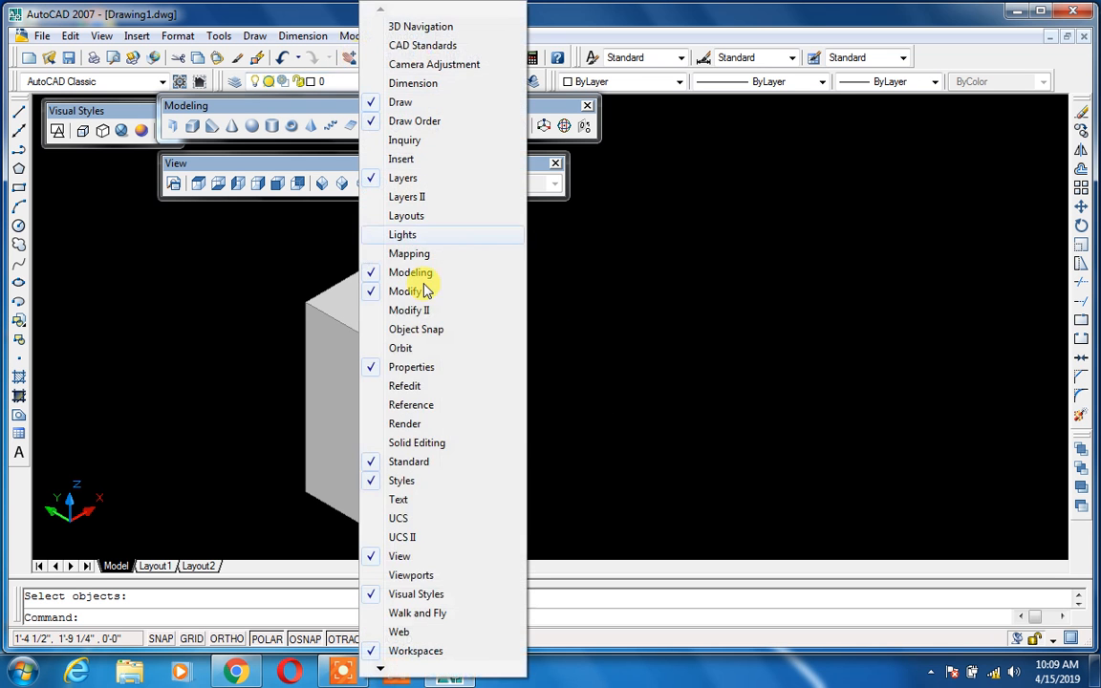
pyautogui.click(433, 350)
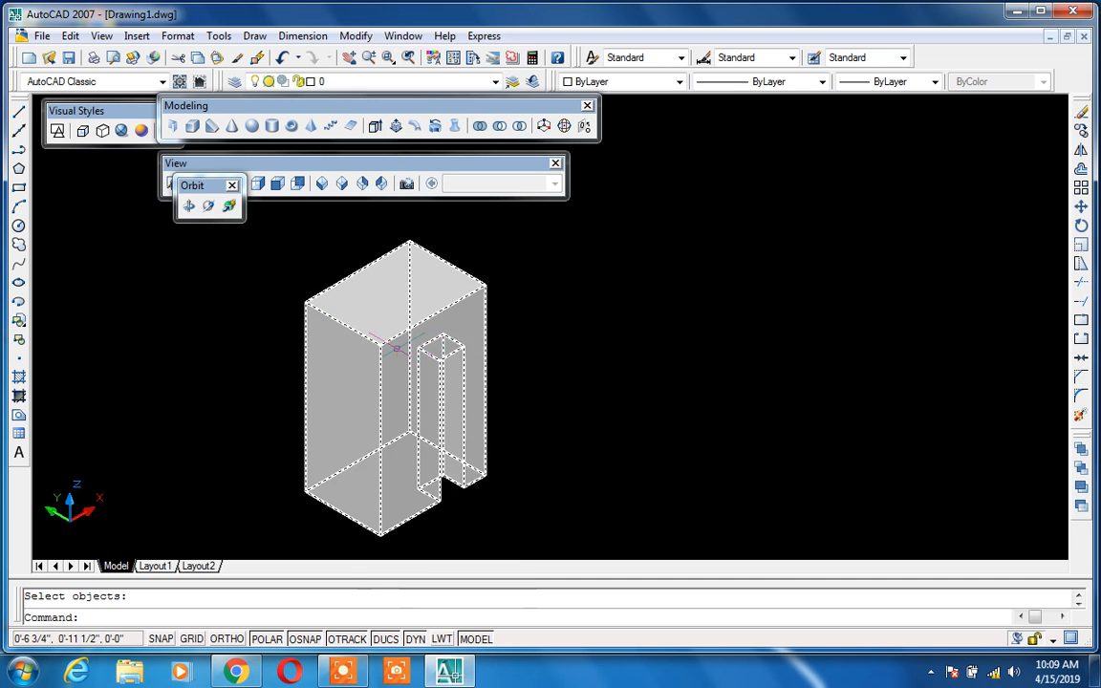
pyautogui.click(190, 208)
pyautogui.moveTo(491, 457); pyautogui.dragTo(474, 476)
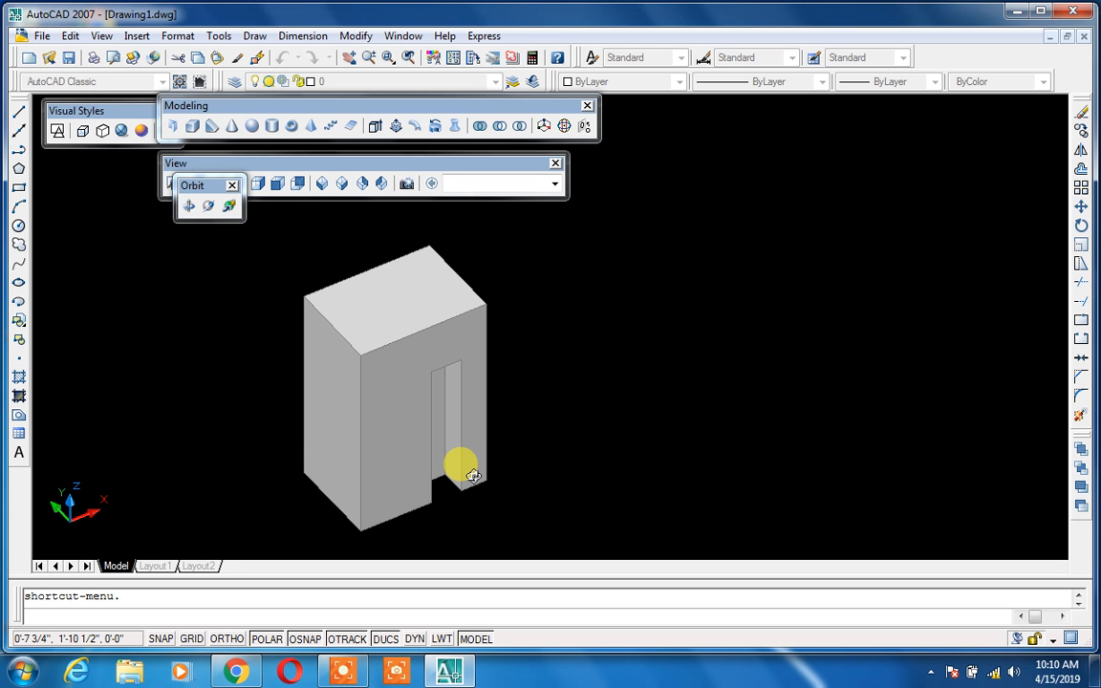
pyautogui.press('Escape')
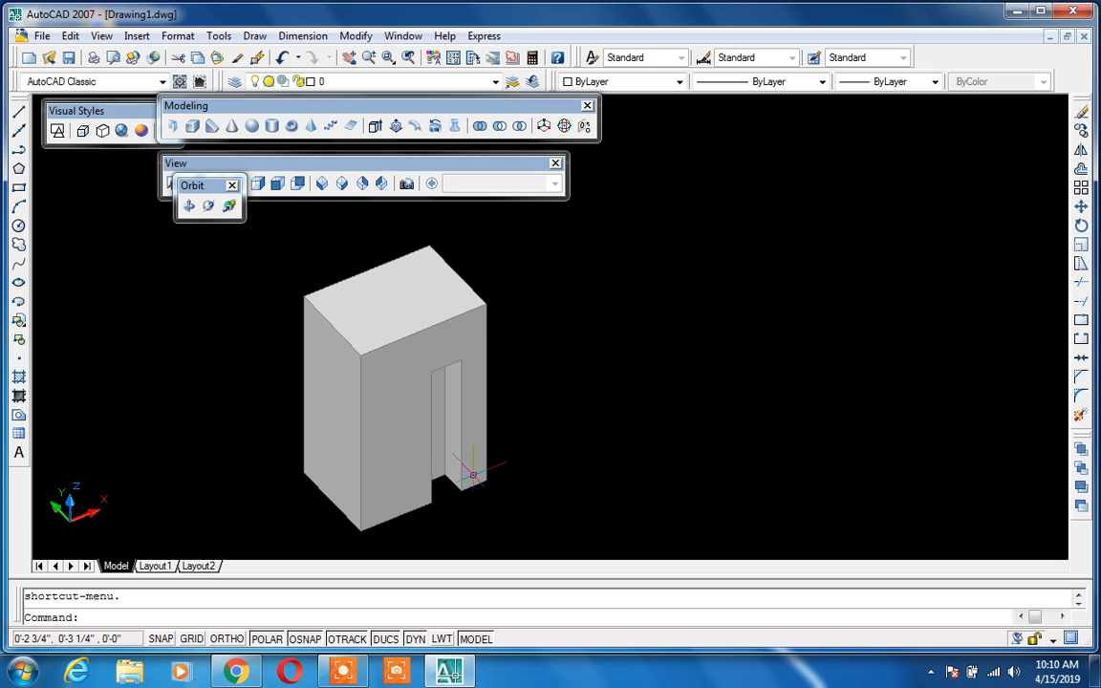
# Step: Delete the large box with the door-shaped opening
pyautogui.click(533, 308)
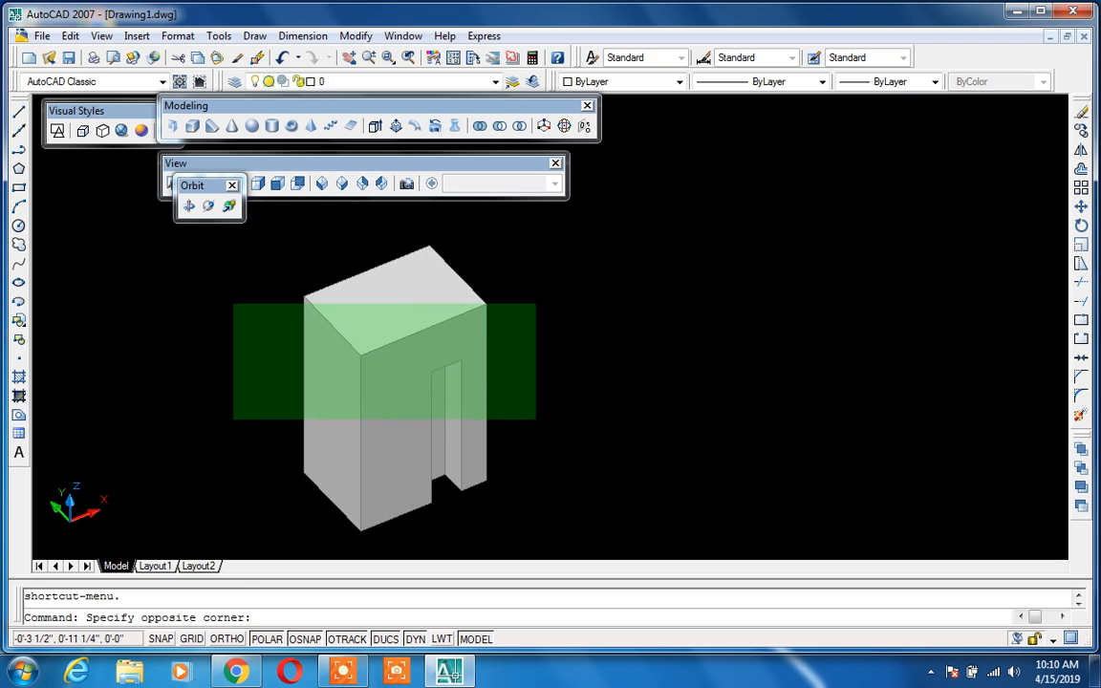
pyautogui.click(225, 418)
pyautogui.press('Delete')
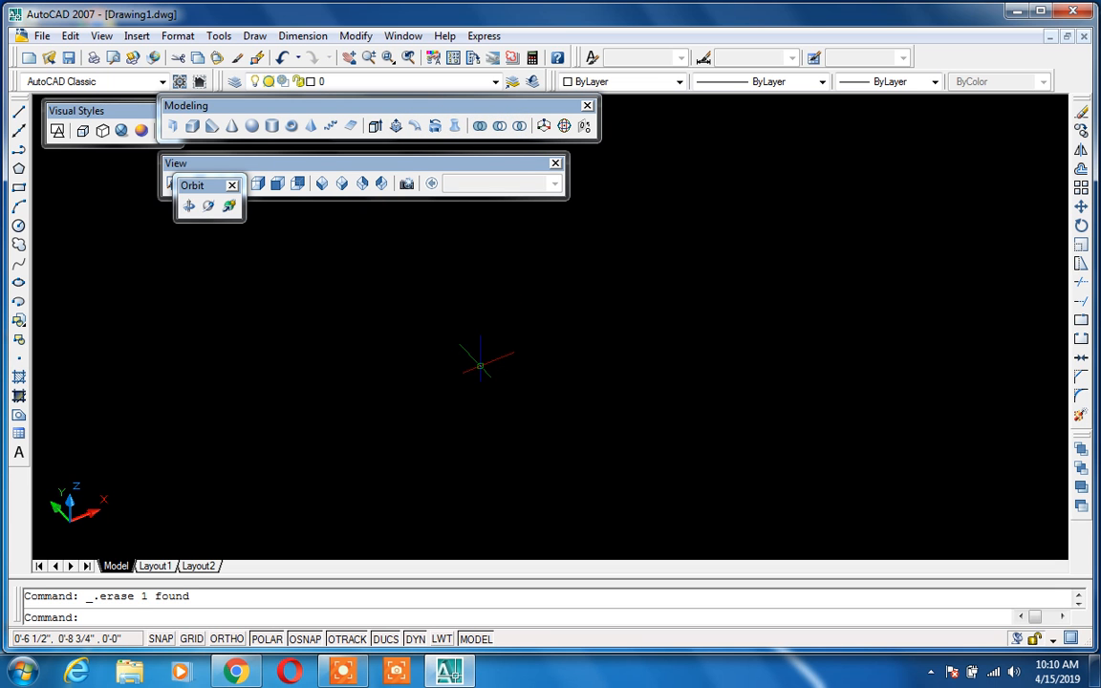
# Step: Create a large solid box about 10 1/4" high in the empty drawing area
pyautogui.write('box')
pyautogui.press('Return')
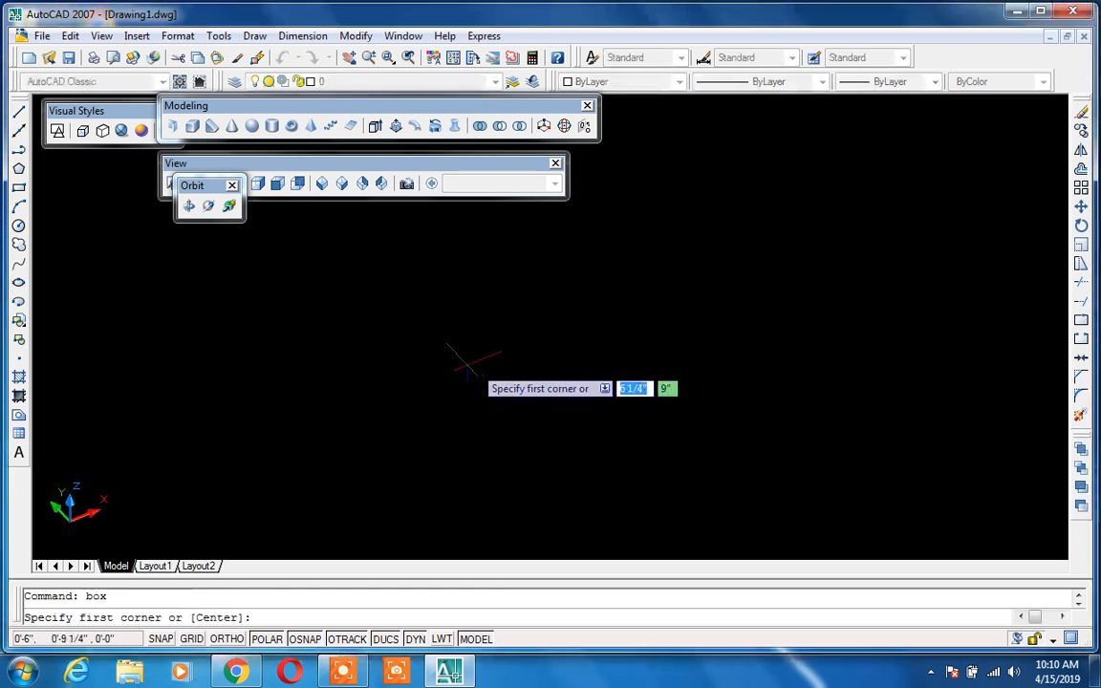
pyautogui.click(463, 361)
pyautogui.click(440, 469)
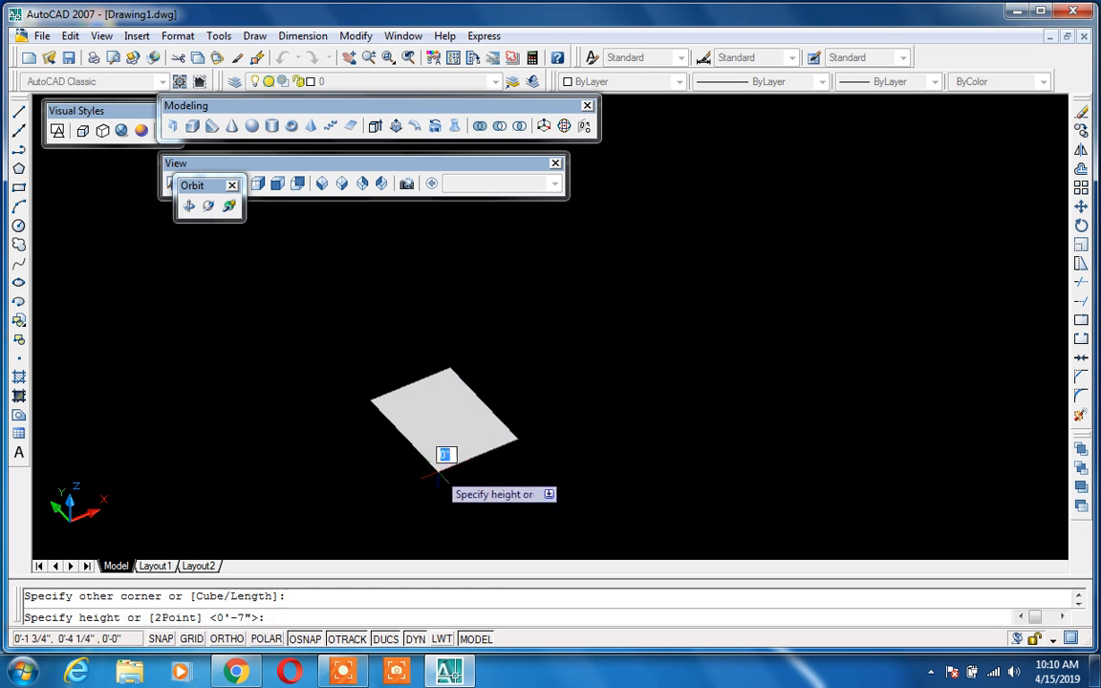
pyautogui.click(438, 276)
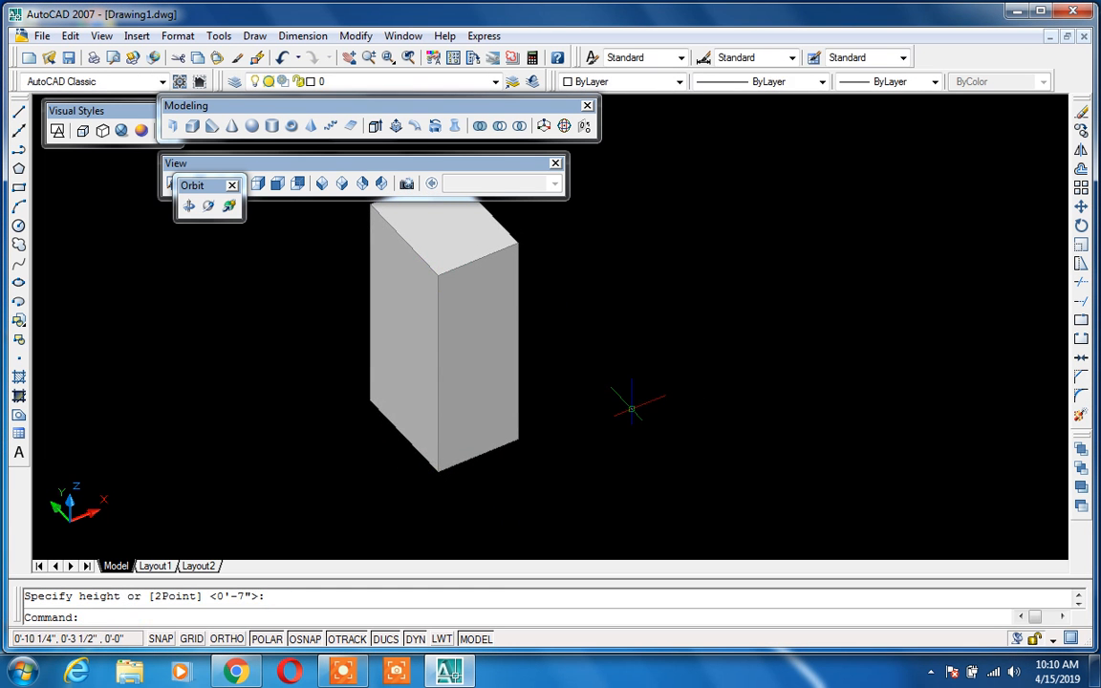
# Step: Create a narrower, shorter solid box beside the large box's front right vertical edge
pyautogui.press('Return')
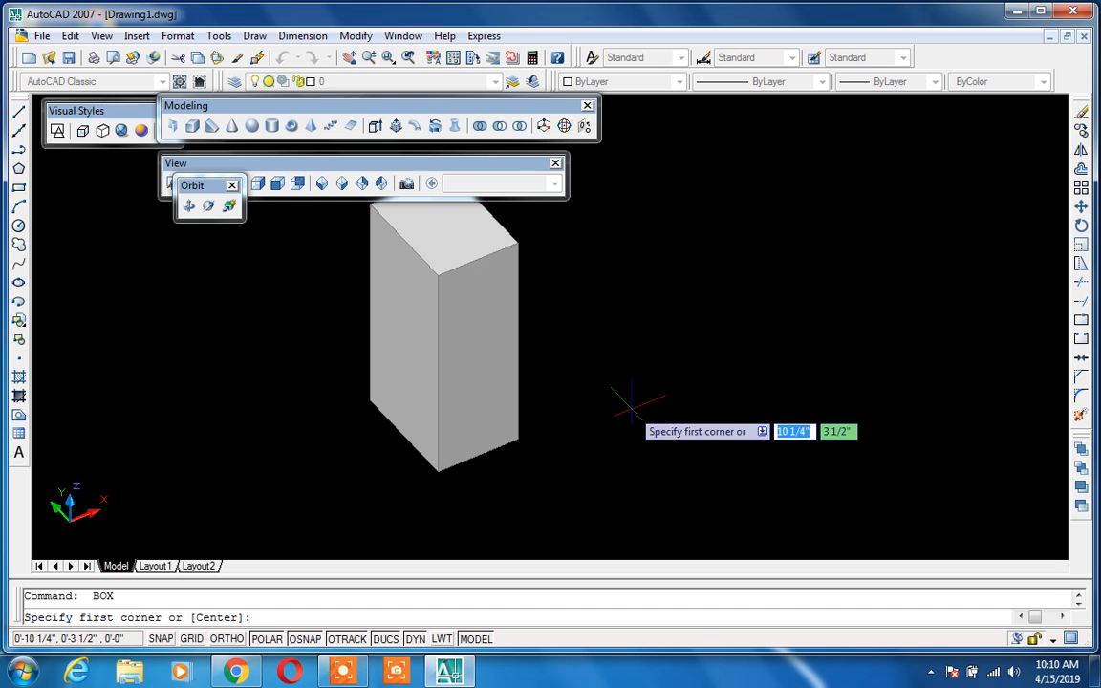
pyautogui.click(554, 418)
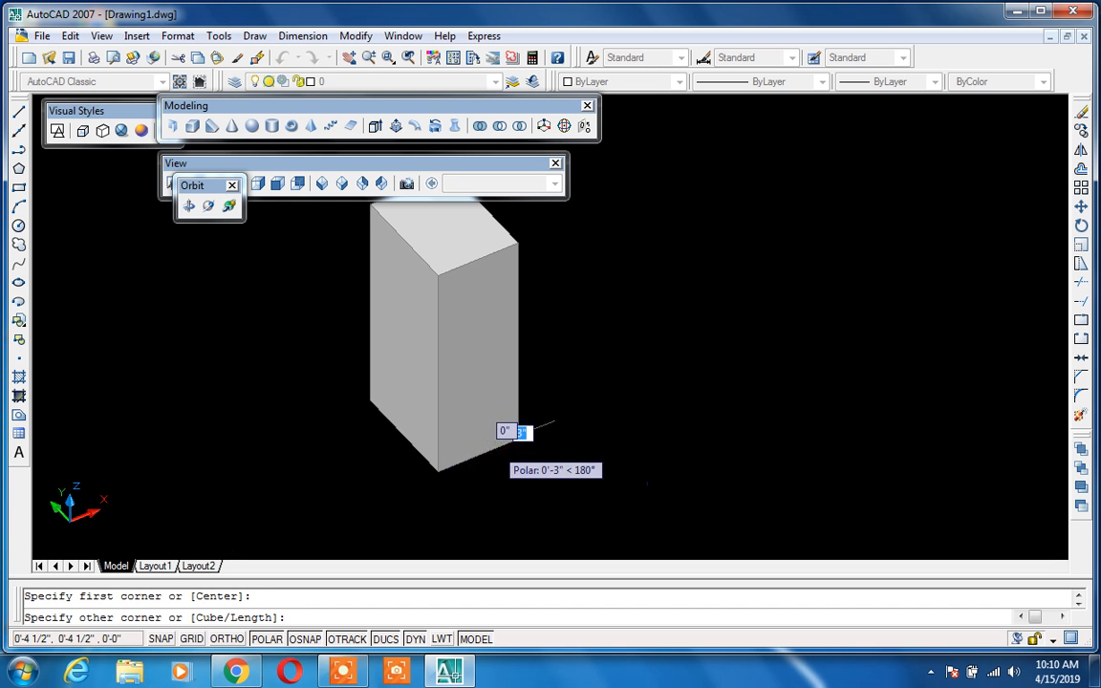
pyautogui.click(533, 466)
pyautogui.click(534, 394)
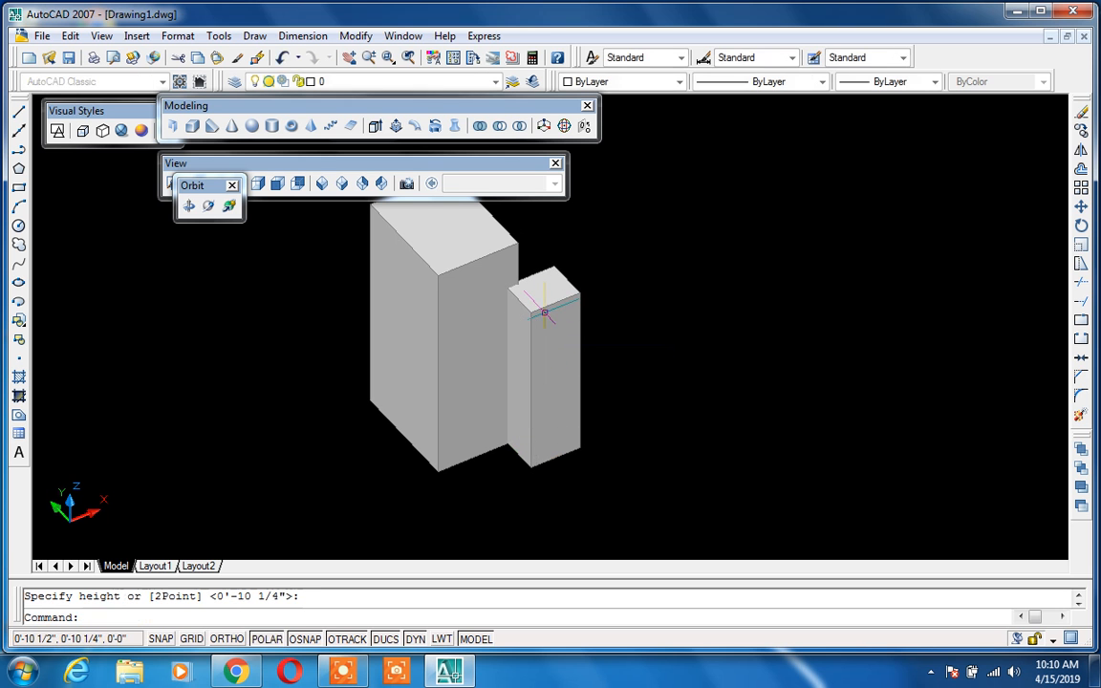
# Step: Move the small box by its bottom corner toward the large box so the two solids partly overlap
pyautogui.write('m')
pyautogui.press('Return')
pyautogui.click(576, 361)
pyautogui.press('Return')
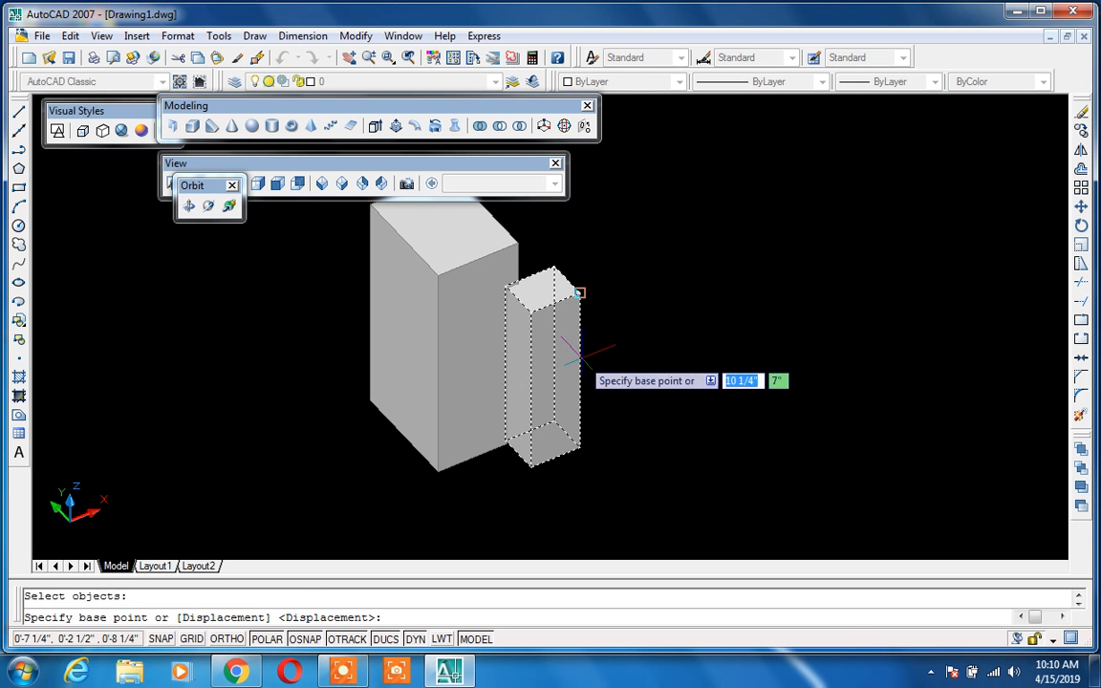
pyautogui.click(579, 443)
pyautogui.click(578, 447)
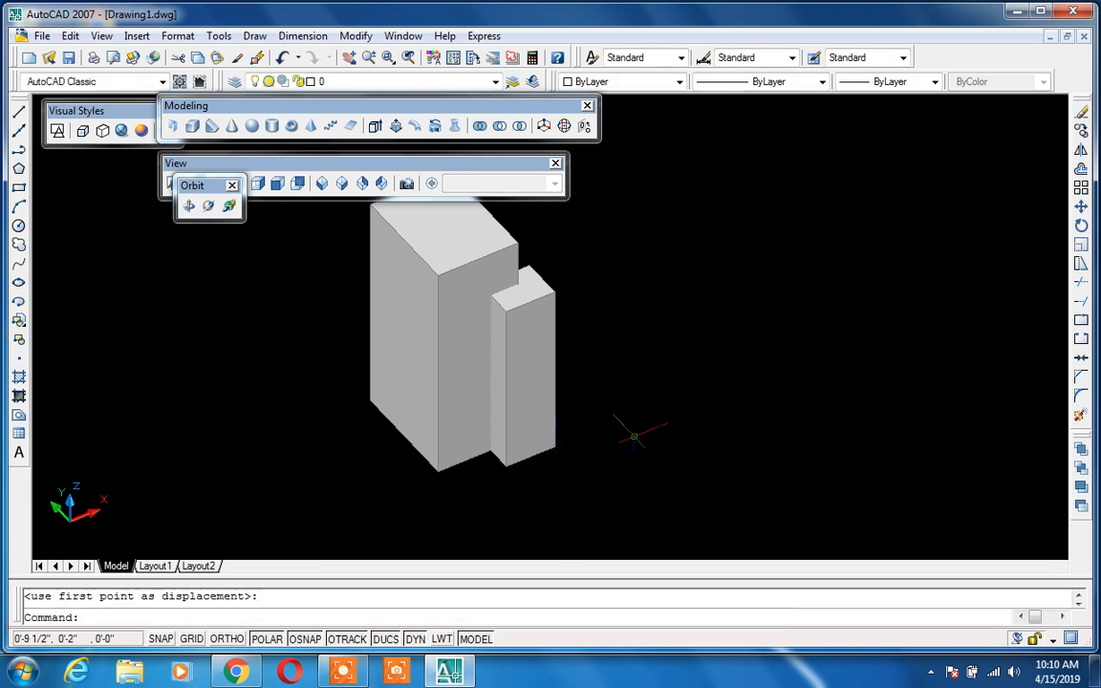
pyautogui.click(541, 318)
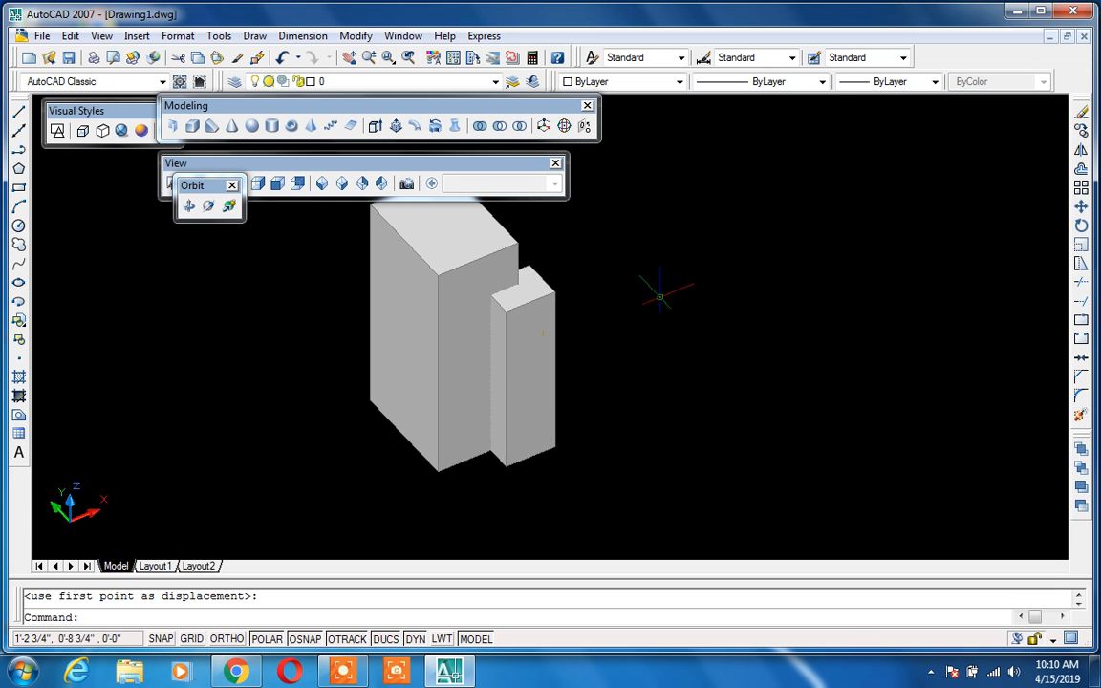
# Step: Try to intersect the solids with only the large box selected
pyautogui.write('in')
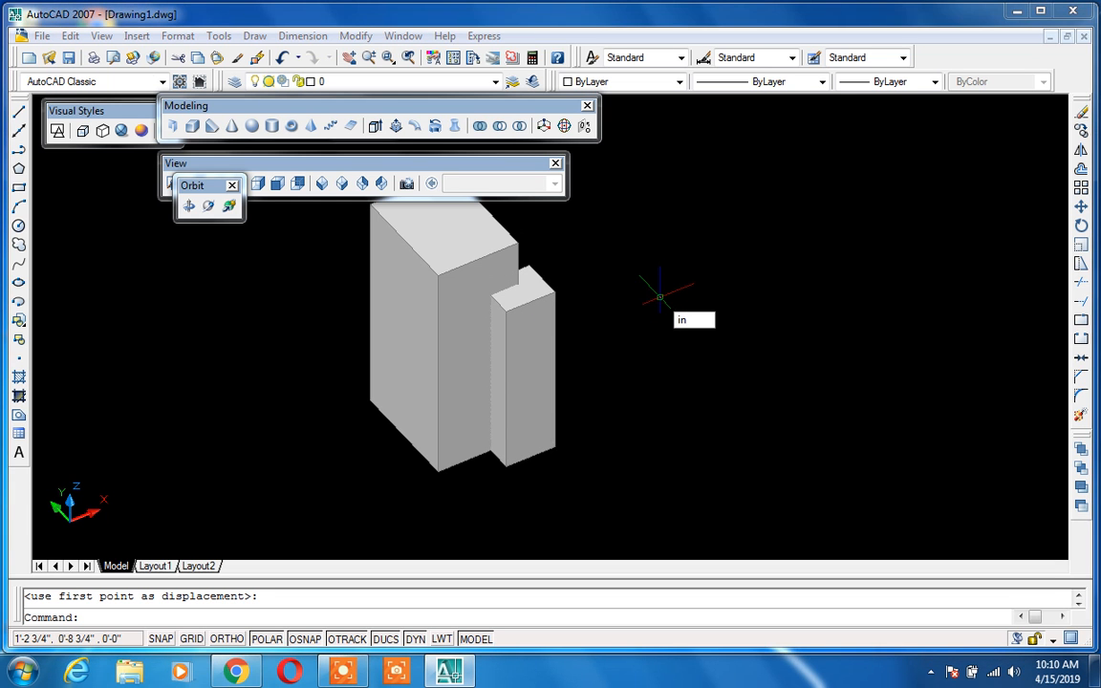
pyautogui.press('Return')
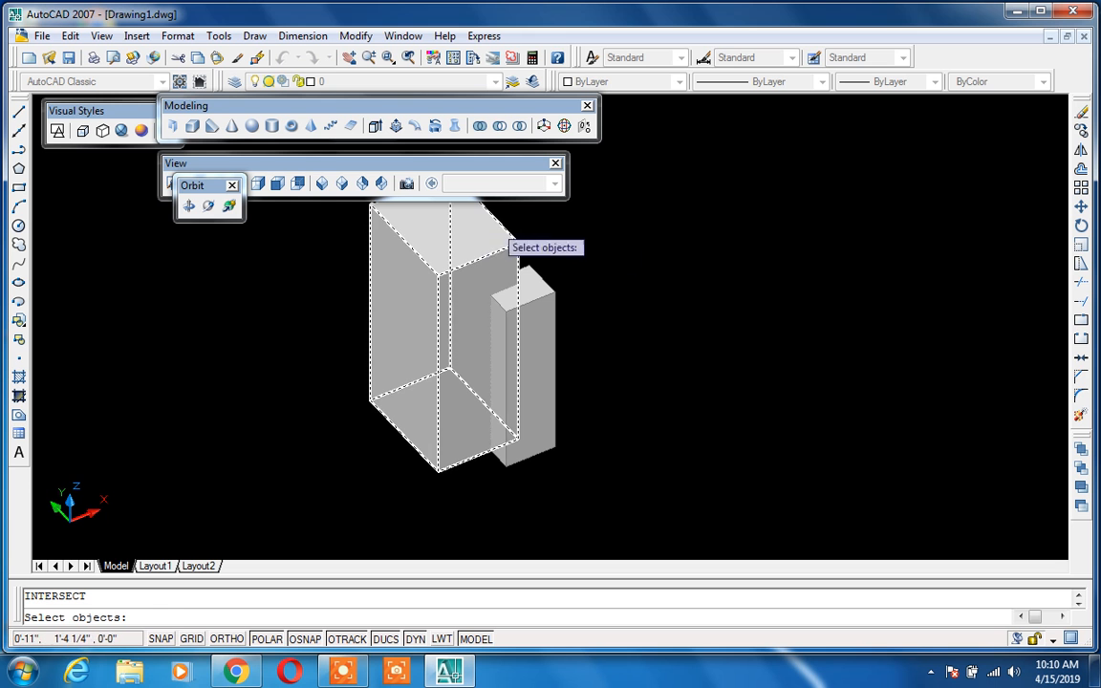
pyautogui.click(472, 224)
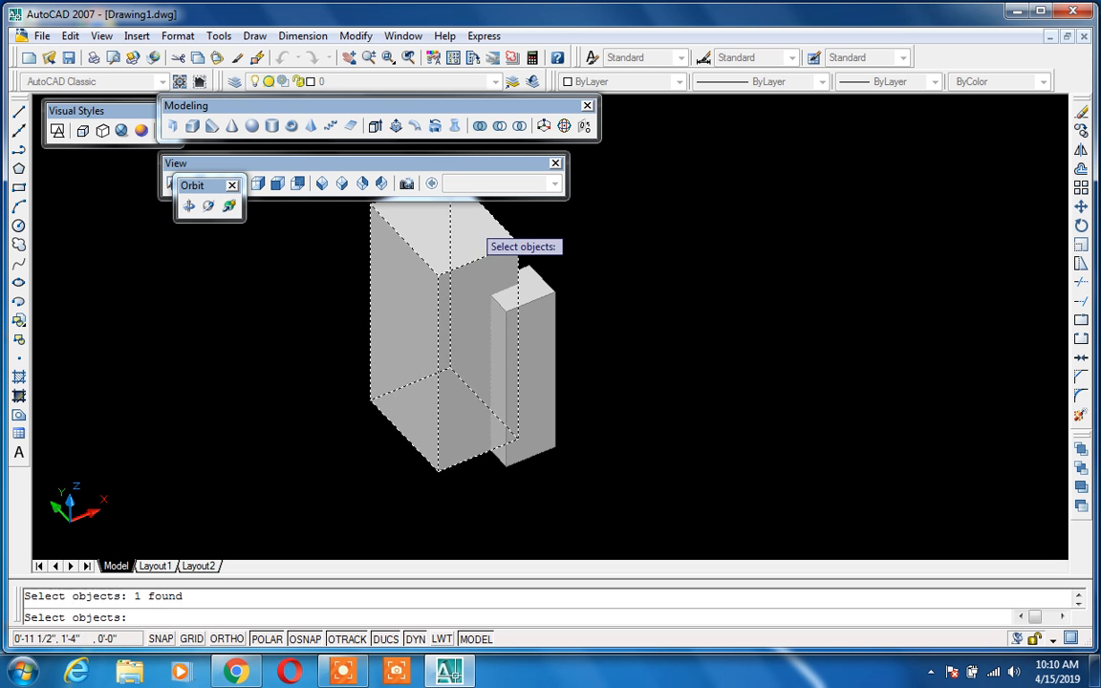
pyautogui.press('Return')
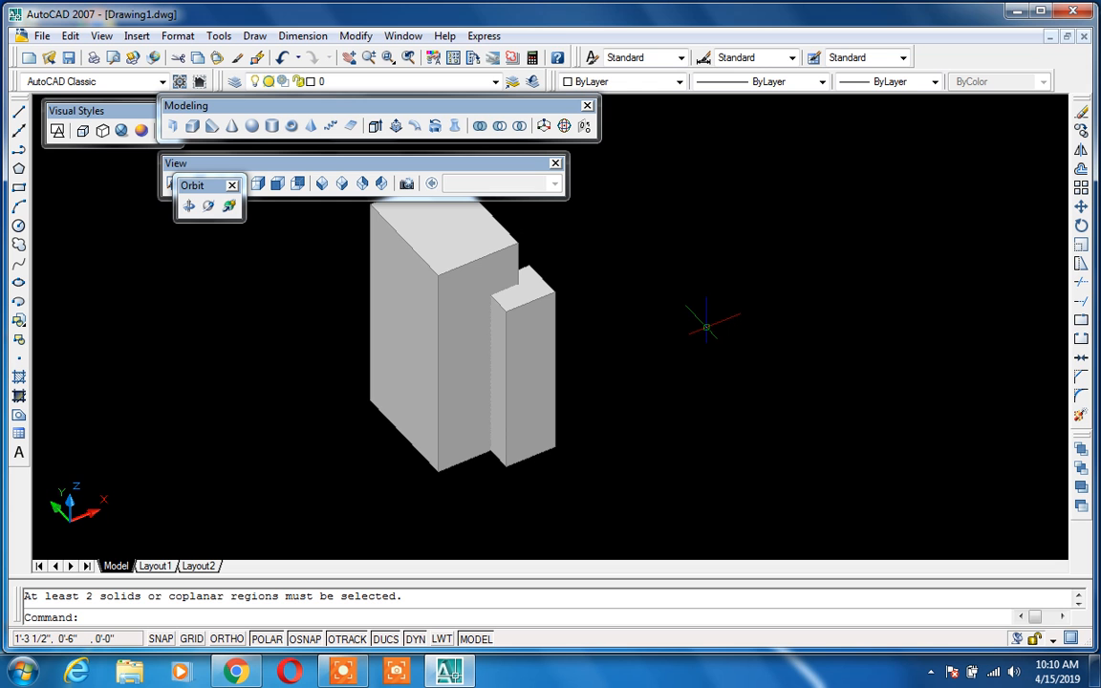
pyautogui.press('Escape')
pyautogui.write('su')
pyautogui.press('Return')
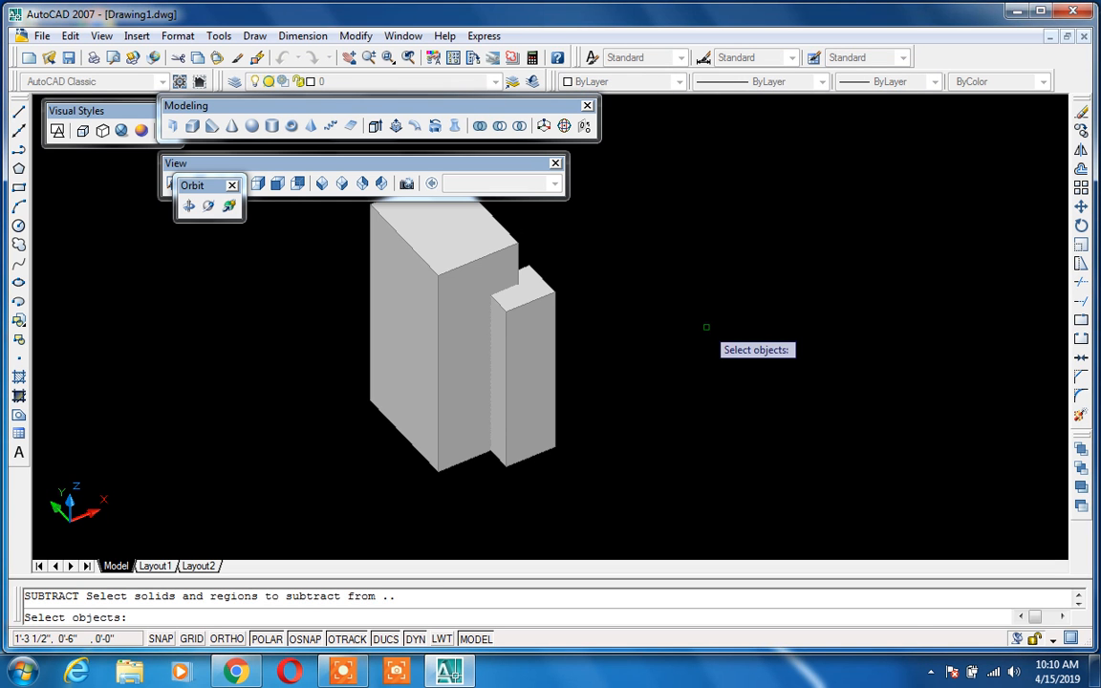
pyautogui.write('``')
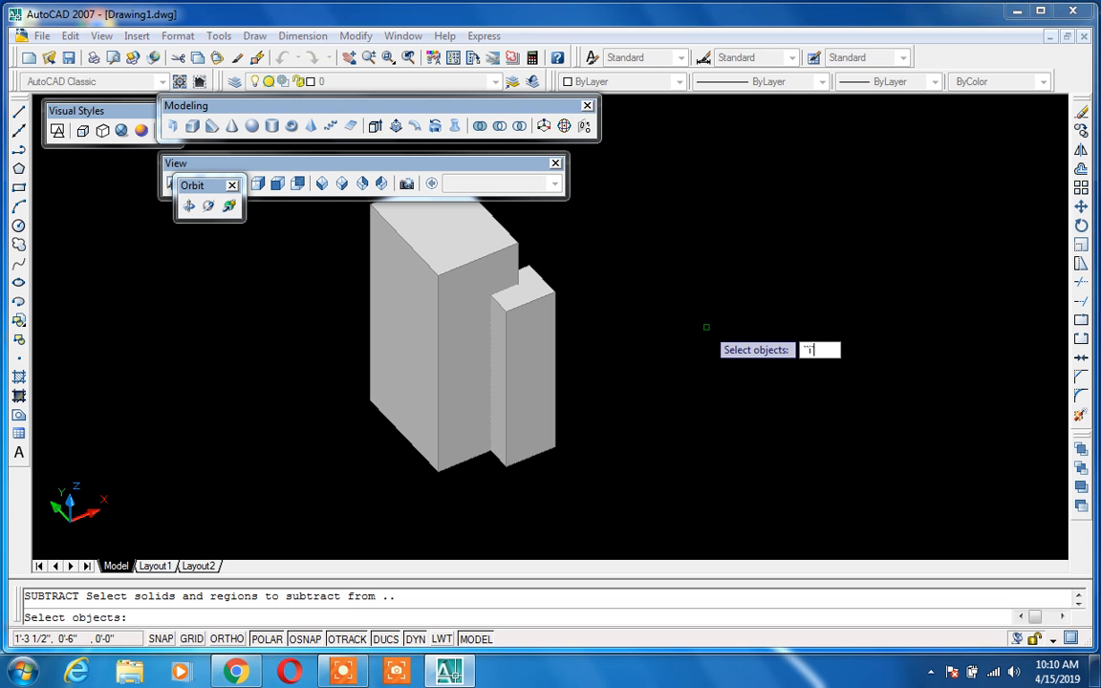
pyautogui.press('Escape')
pyautogui.press('Escape')
# Step: Intersect the large box with the small box, keeping only their shared volume
pyautogui.write('in')
pyautogui.press('Return')
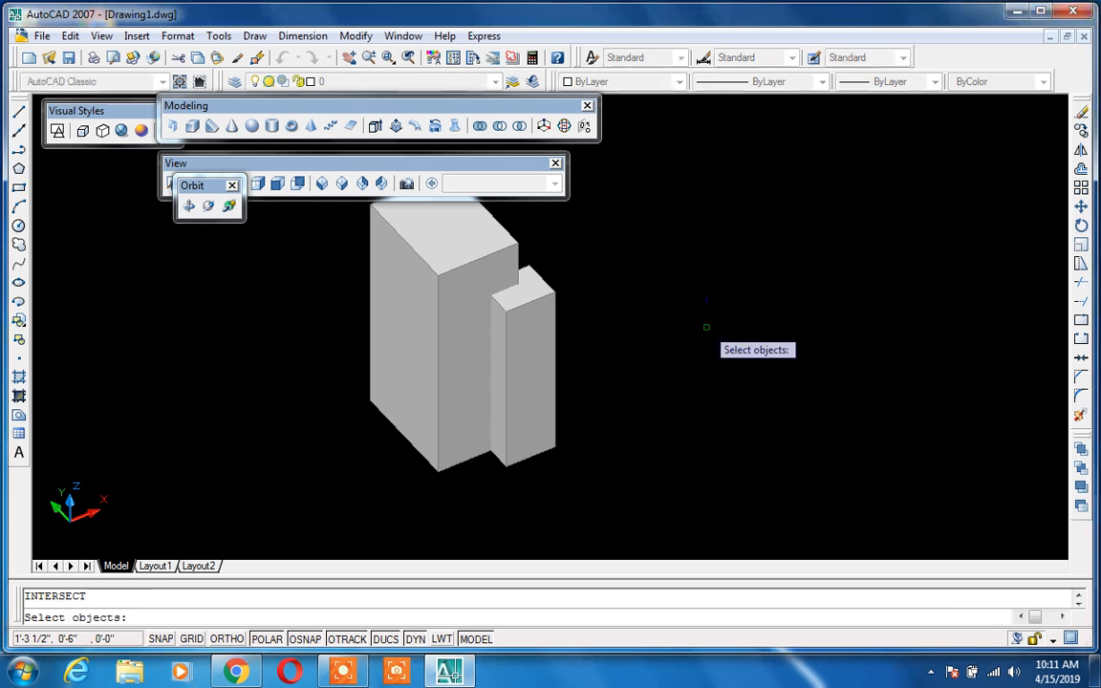
pyautogui.click(482, 214)
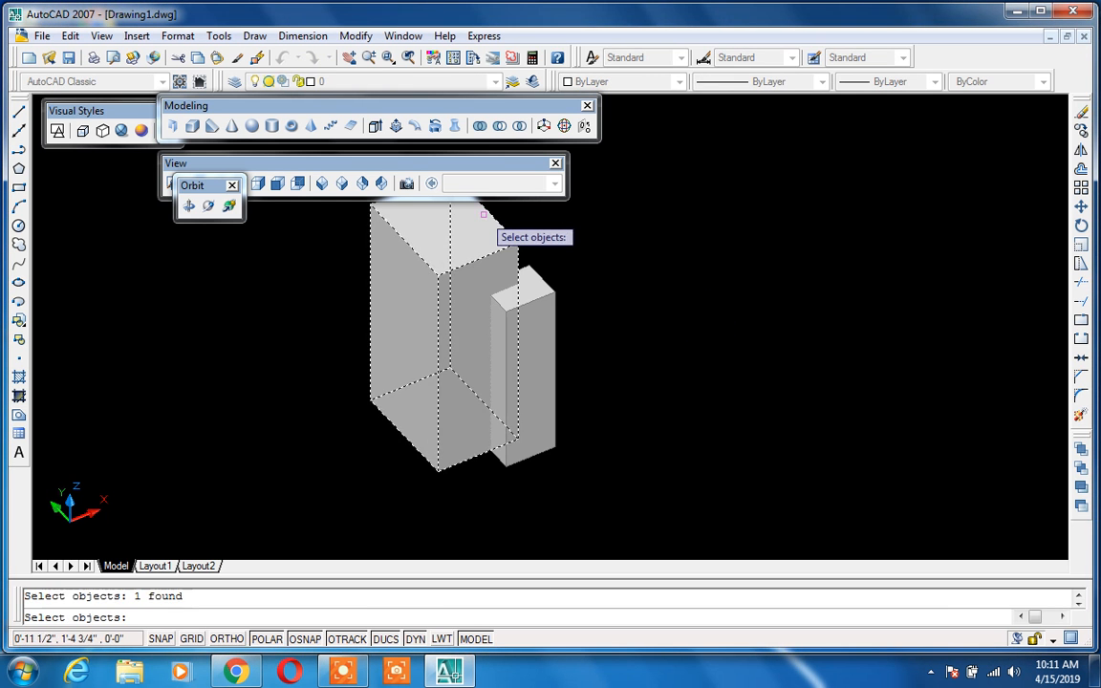
pyautogui.click(537, 291)
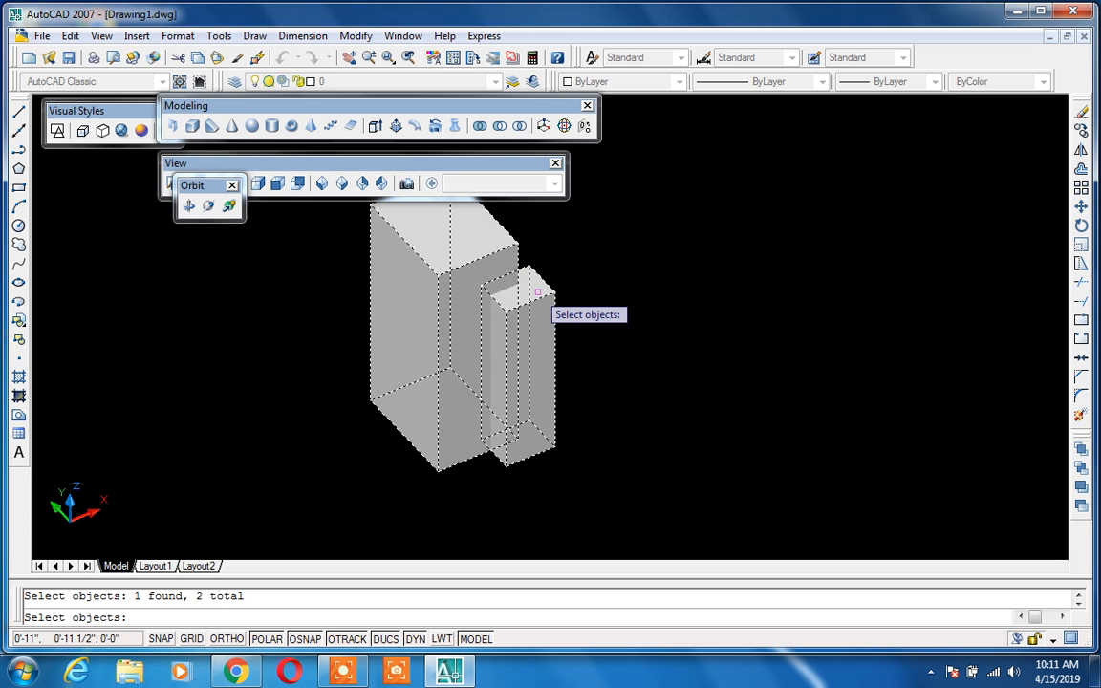
pyautogui.press('Return')
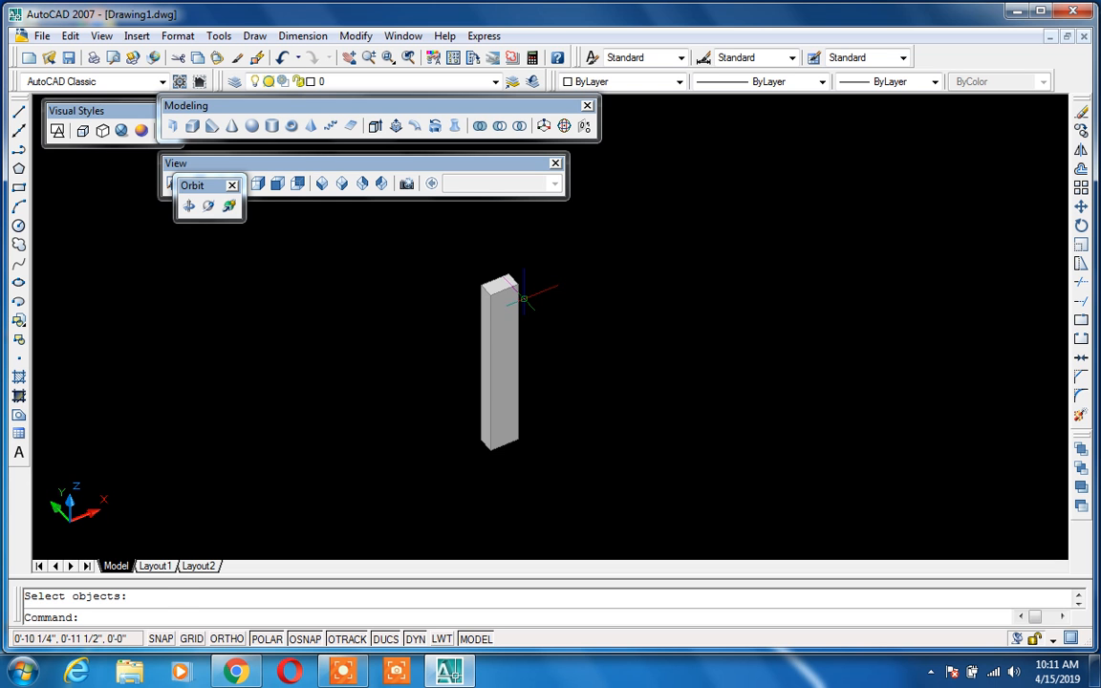
# Step: Undo the intersection and inspect the boxes' overlap in the 3D Wireframe visual style, returning to the Realistic style
pyautogui.hotkey('ctrl', 'z')
pyautogui.press('Escape')
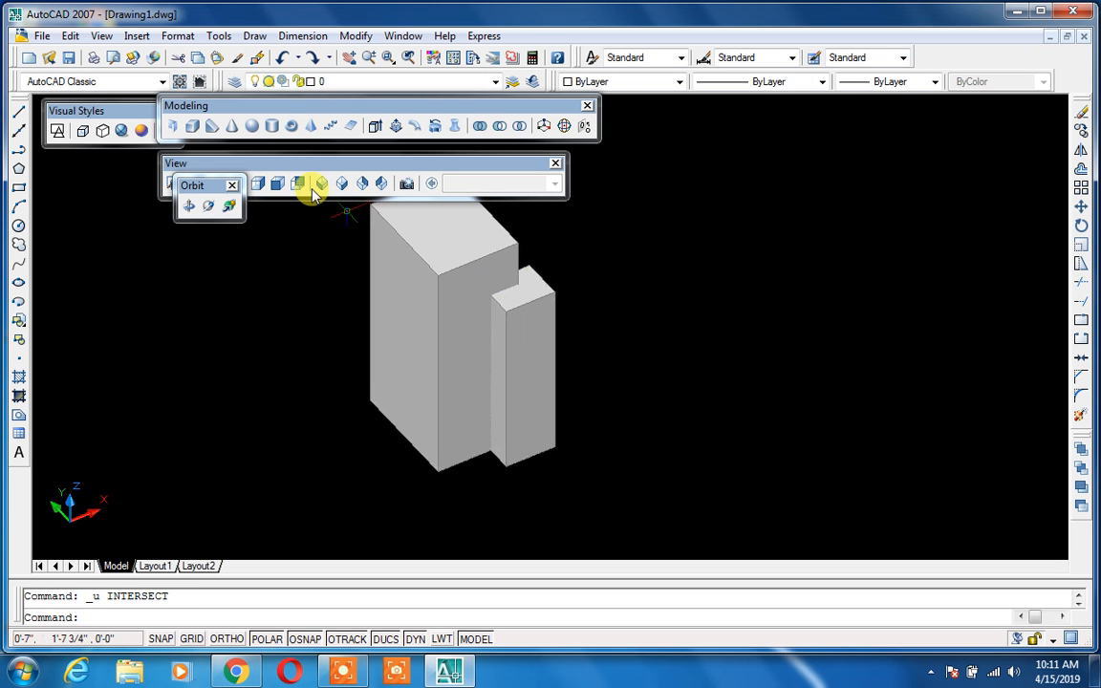
pyautogui.click(84, 132)
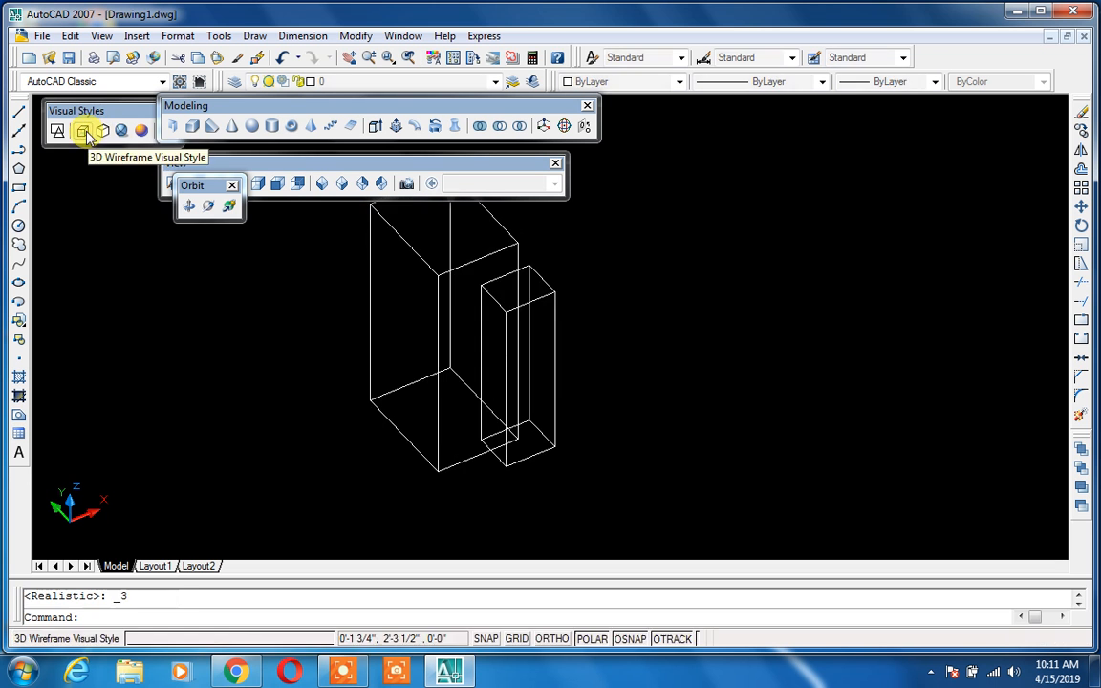
pyautogui.press('Escape')
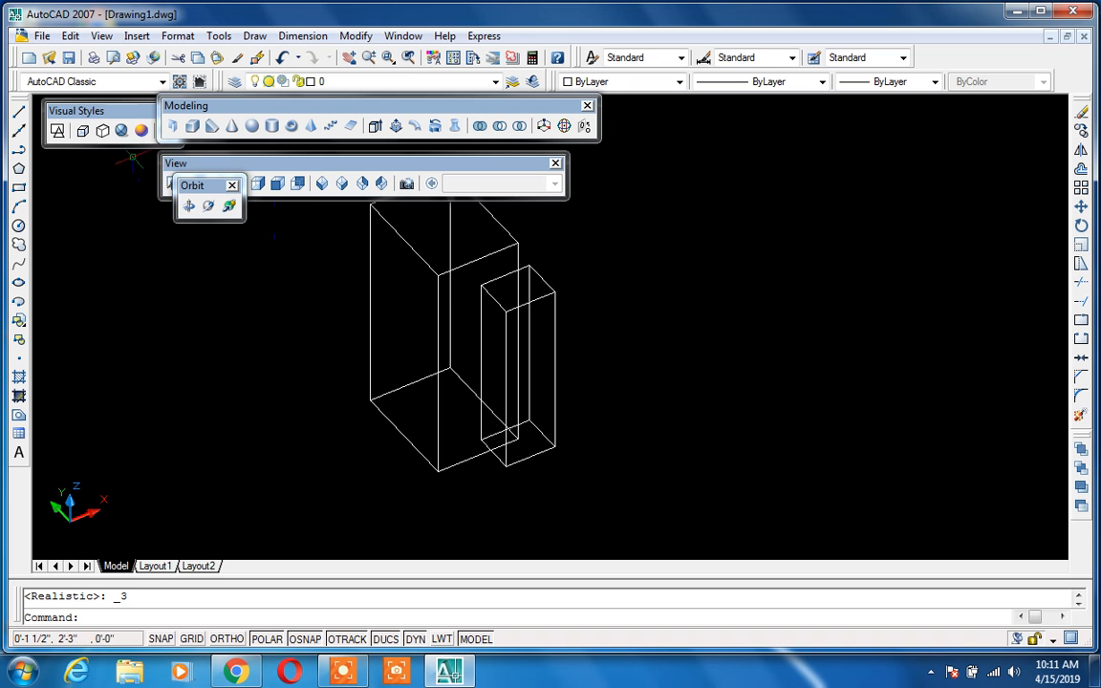
pyautogui.click(121, 130)
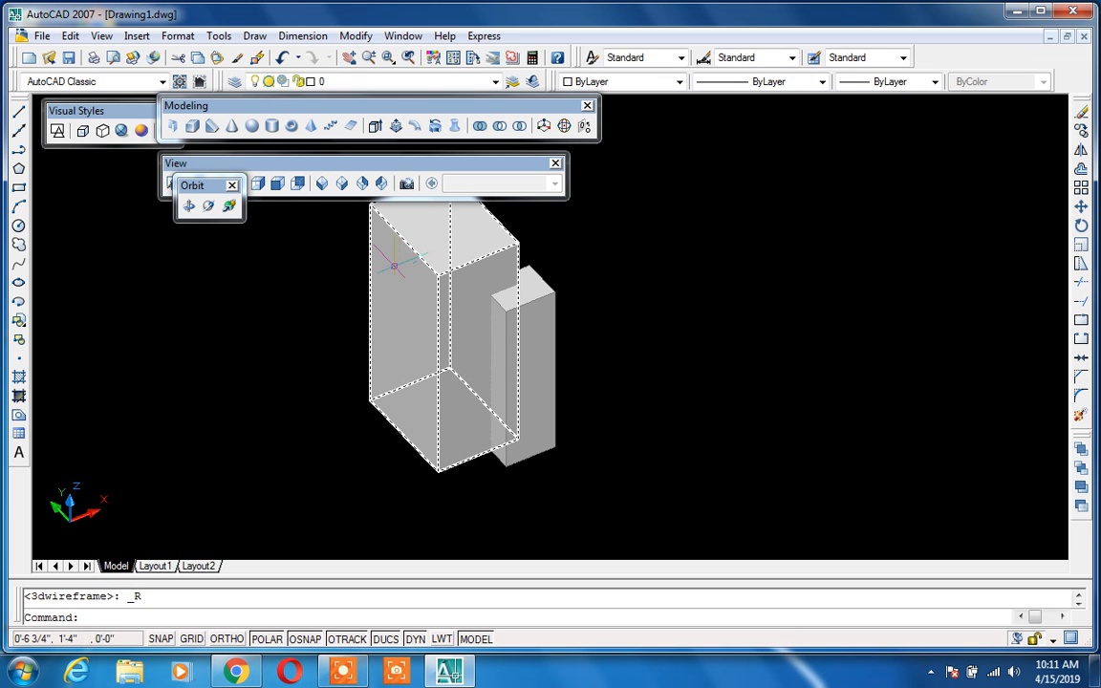
# Step: Intersect the two overlapping boxes so that only their common volume is kept
pyautogui.write('in')
pyautogui.press('Return')
pyautogui.click(402, 264)
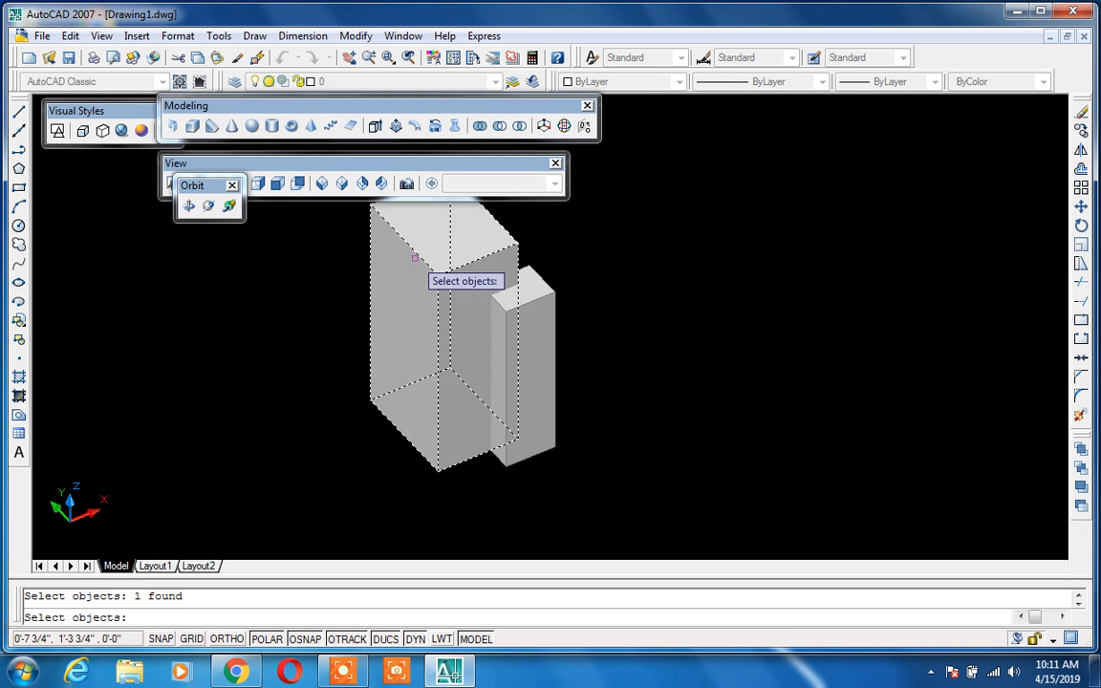
pyautogui.click(516, 283)
pyautogui.press('Return')
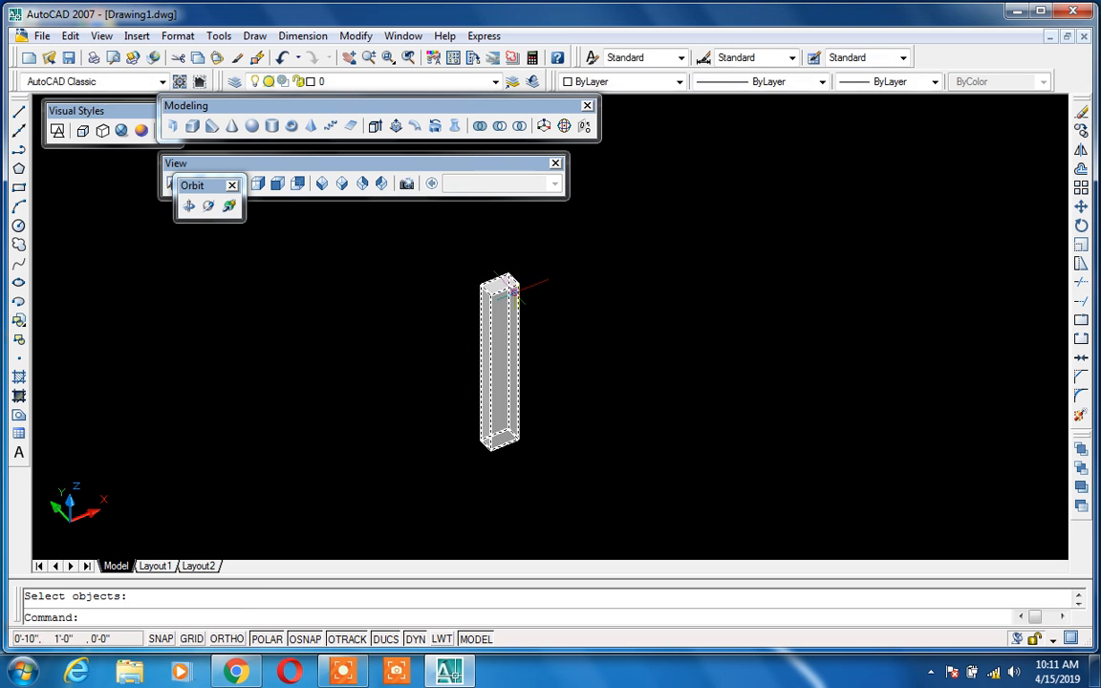